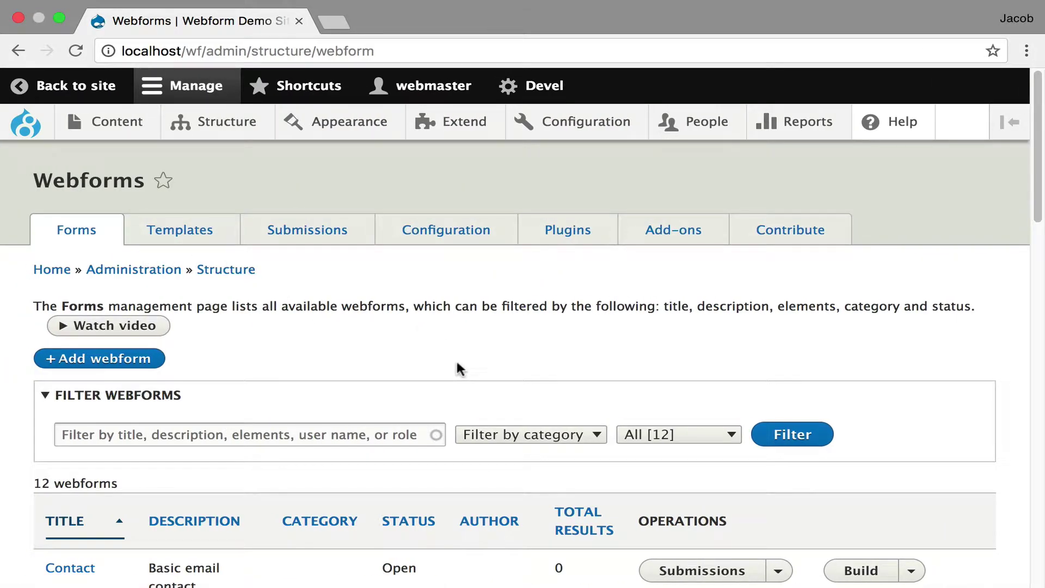
Open the webform Forms configuration and examine the URL path and form settings, highlighting the default Form CSS classes.
click(443, 233)
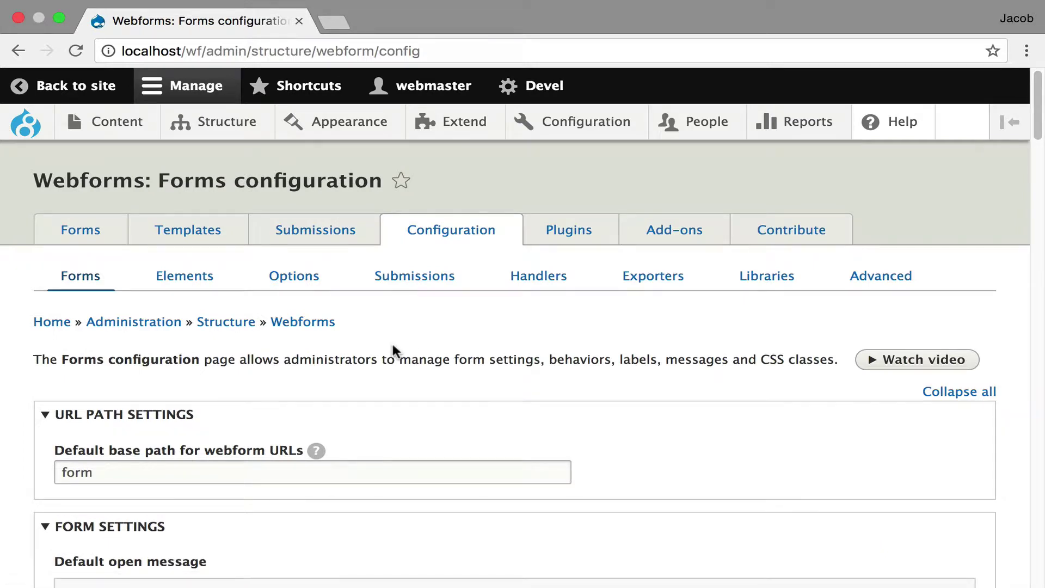
scroll(393, 348, down, 3)
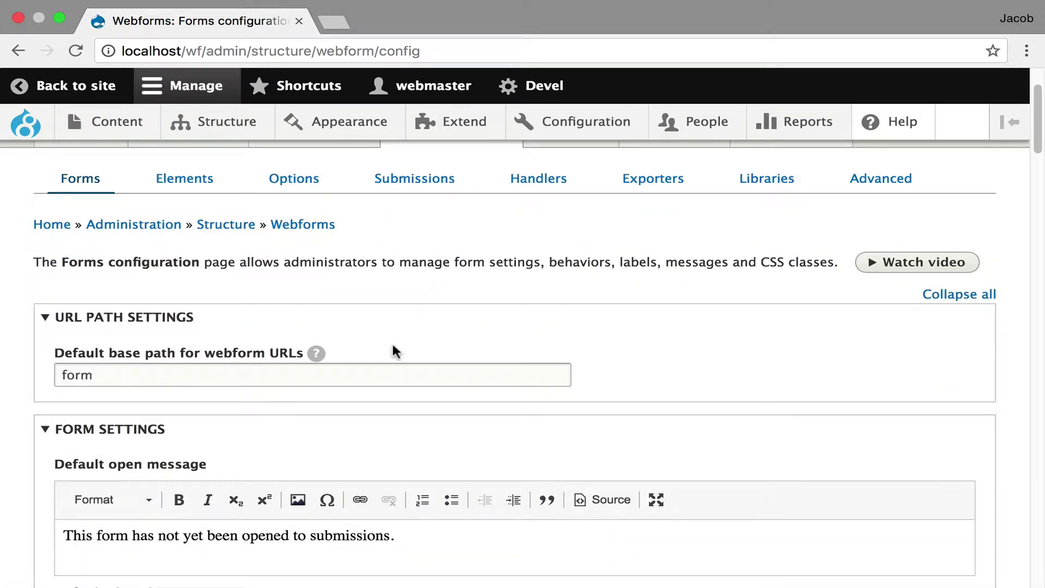
scroll(393, 347, down, 6)
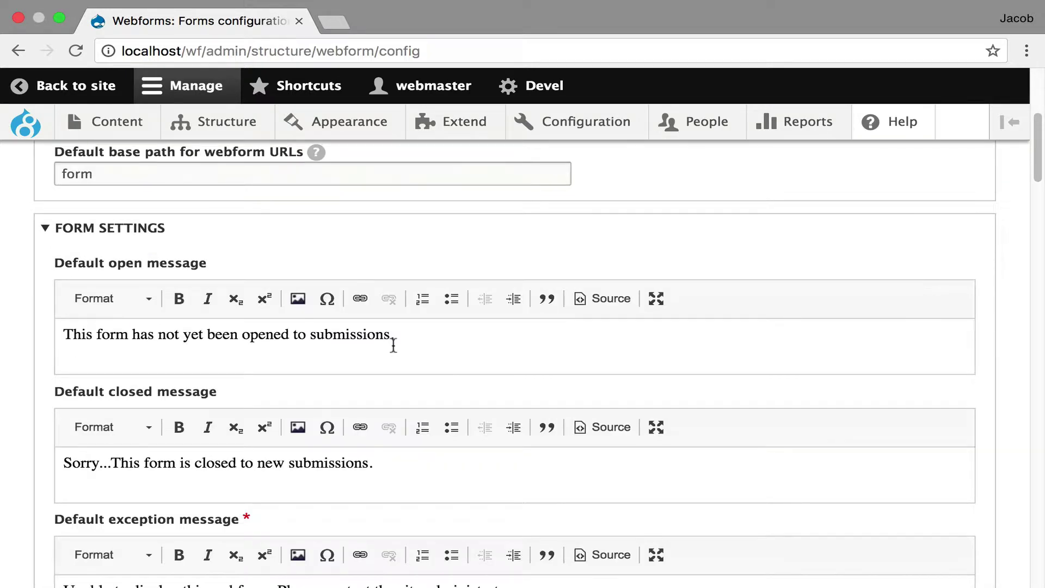
scroll(393, 346, down, 12)
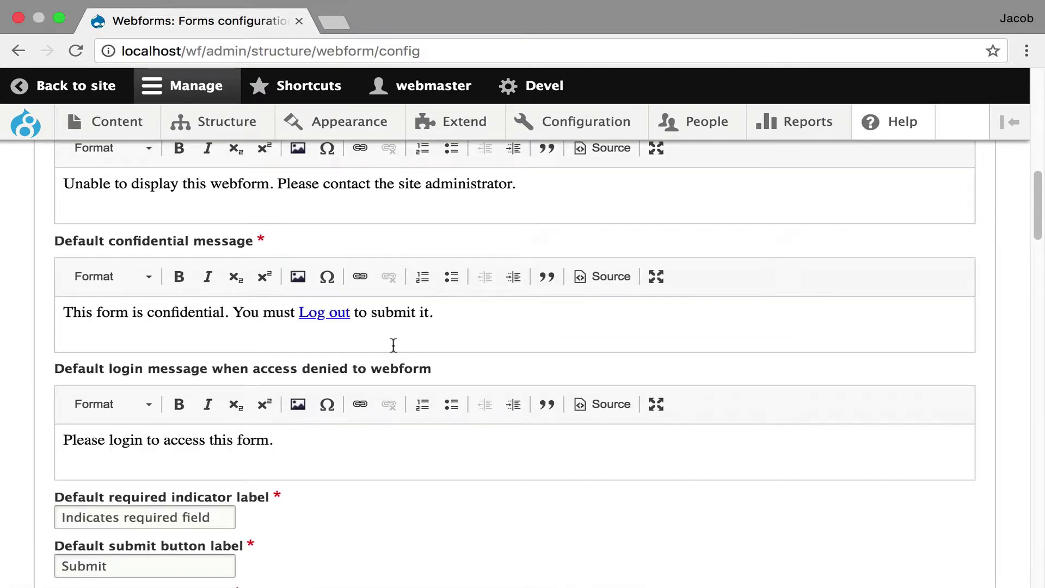
scroll(393, 345, down, 3)
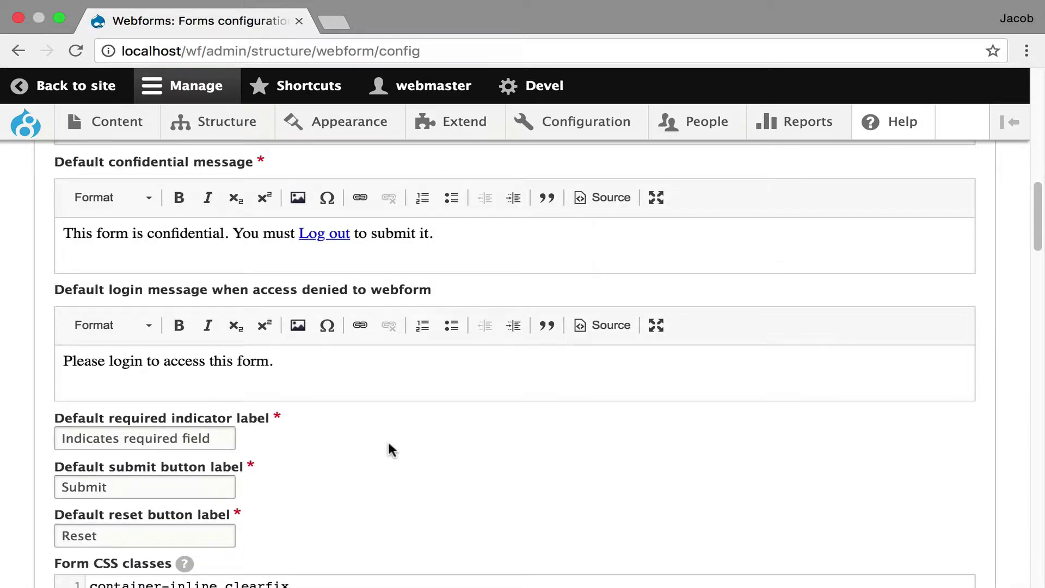
scroll(391, 450, down, 4)
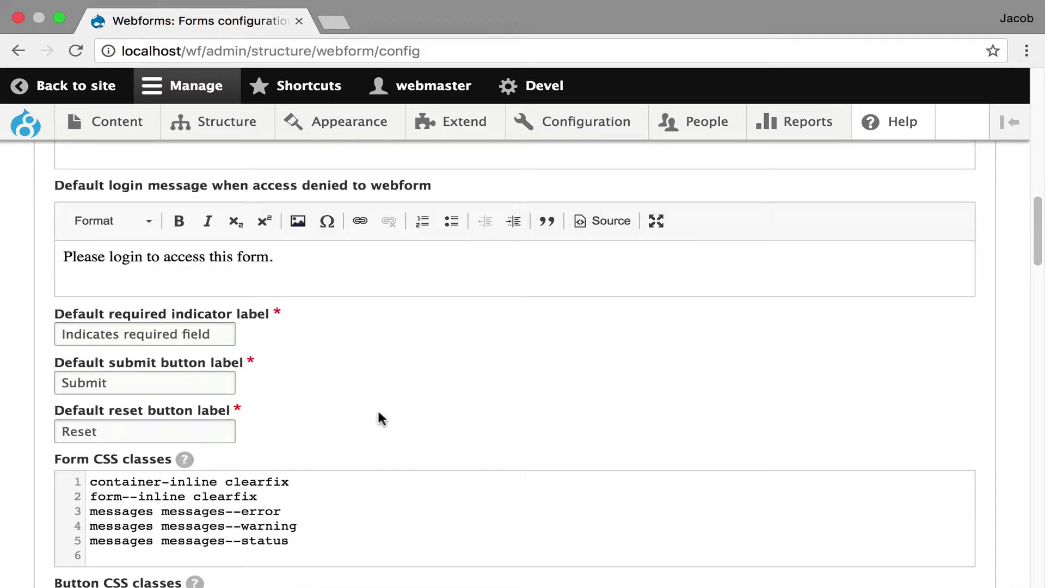
scroll(378, 414, down, 3)
click(322, 473)
drag(321, 473, 42, 414)
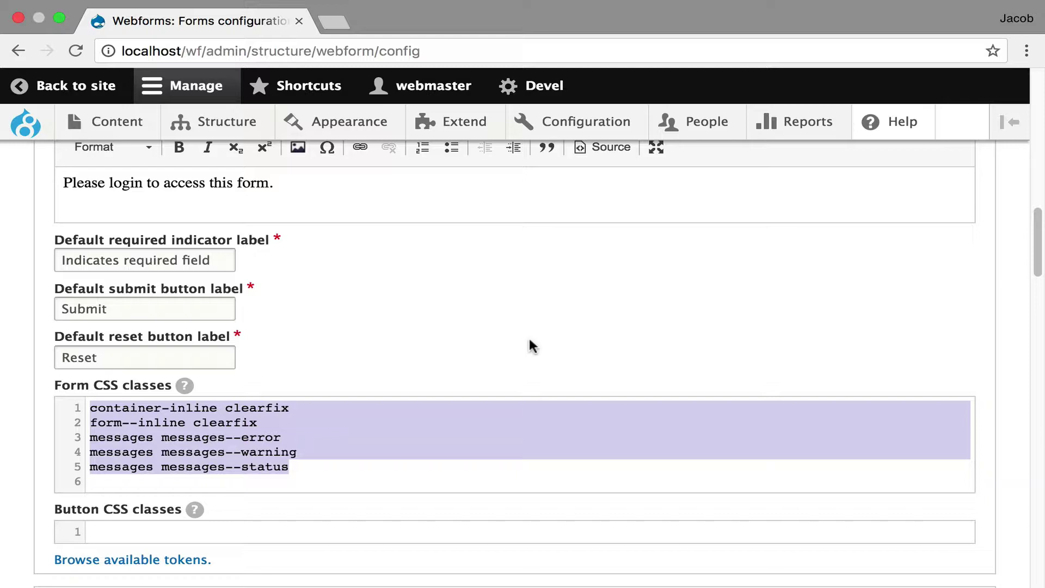
Examine the button CSS classes, form behaviors, wizard, preview, draft, confirmation and third-party Honeypot settings on the Forms configuration page.
scroll(436, 327, down, 3)
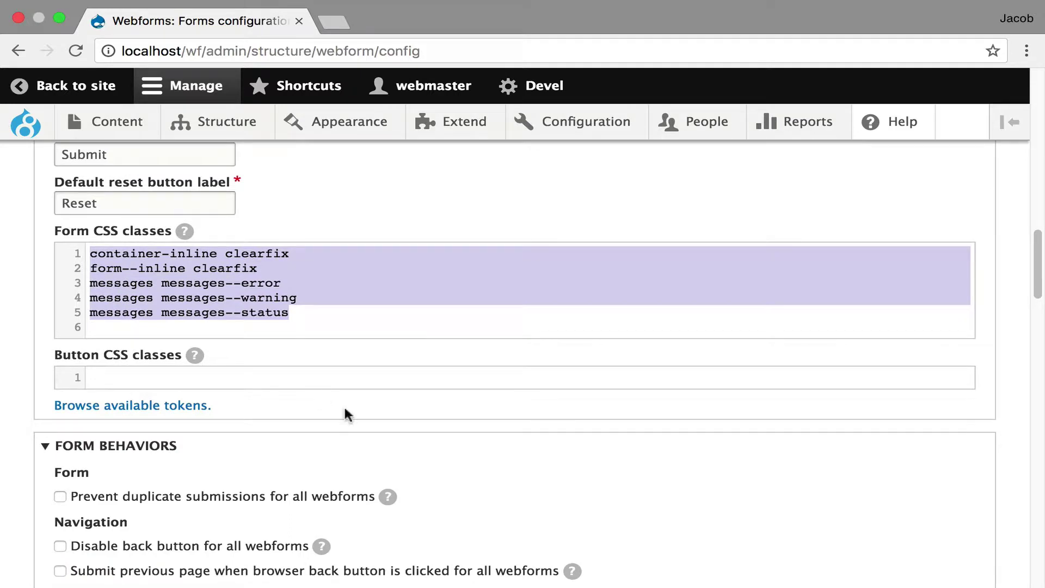
scroll(367, 441, down, 3)
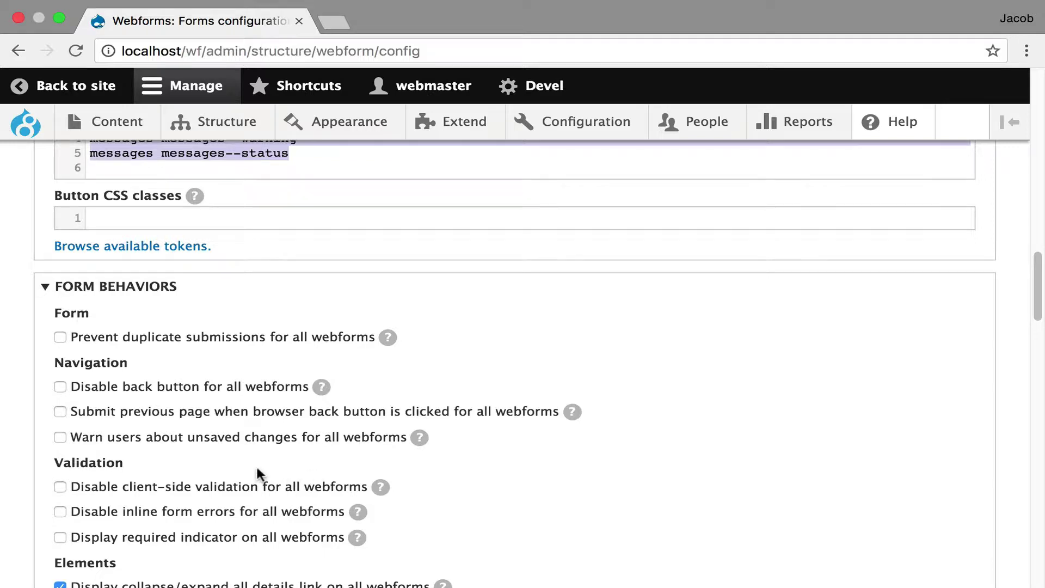
scroll(257, 471, down, 1)
scroll(256, 471, down, 1)
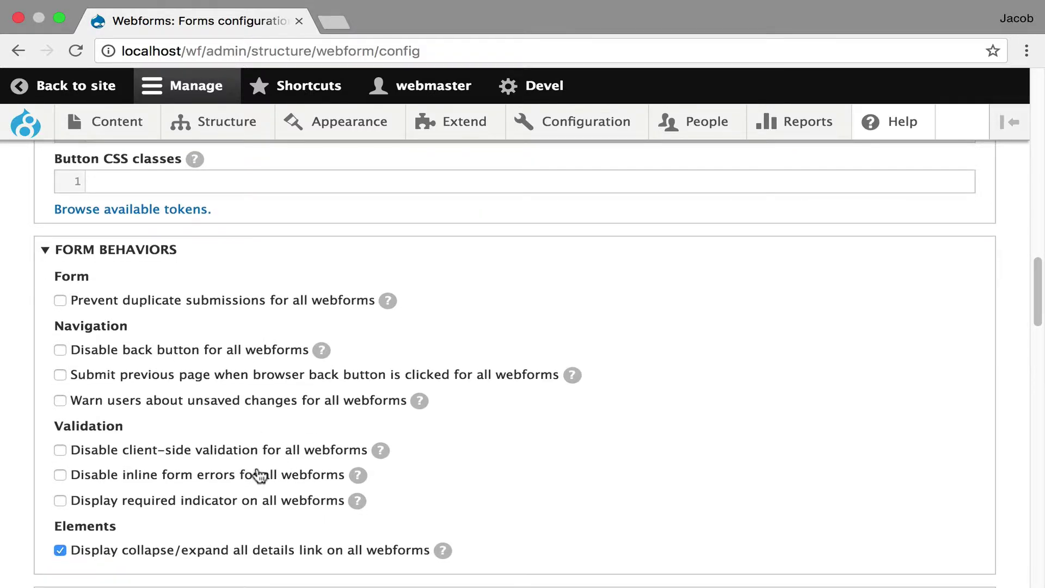
scroll(259, 475, down, 5)
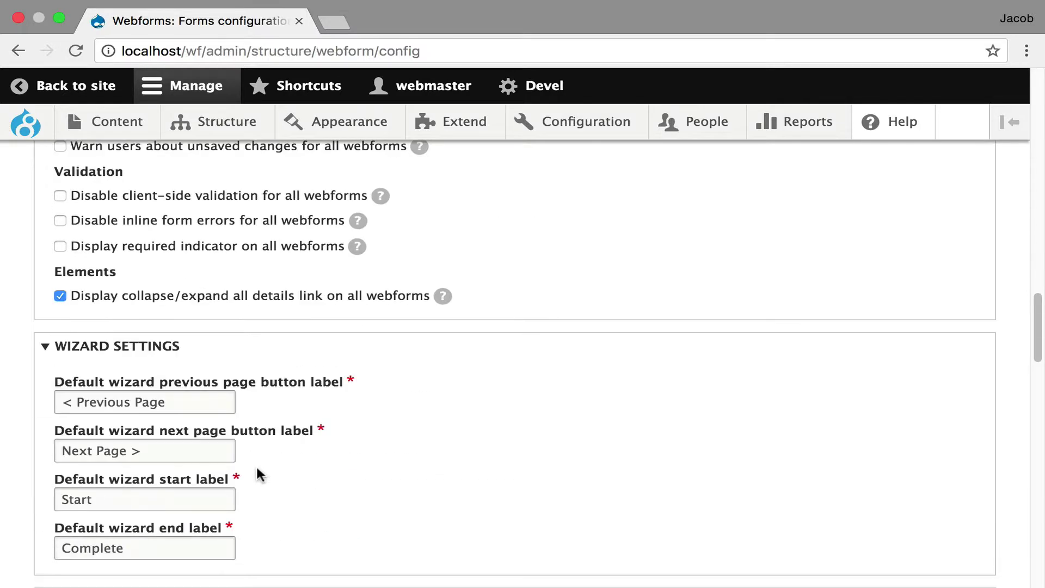
scroll(257, 474, down, 6)
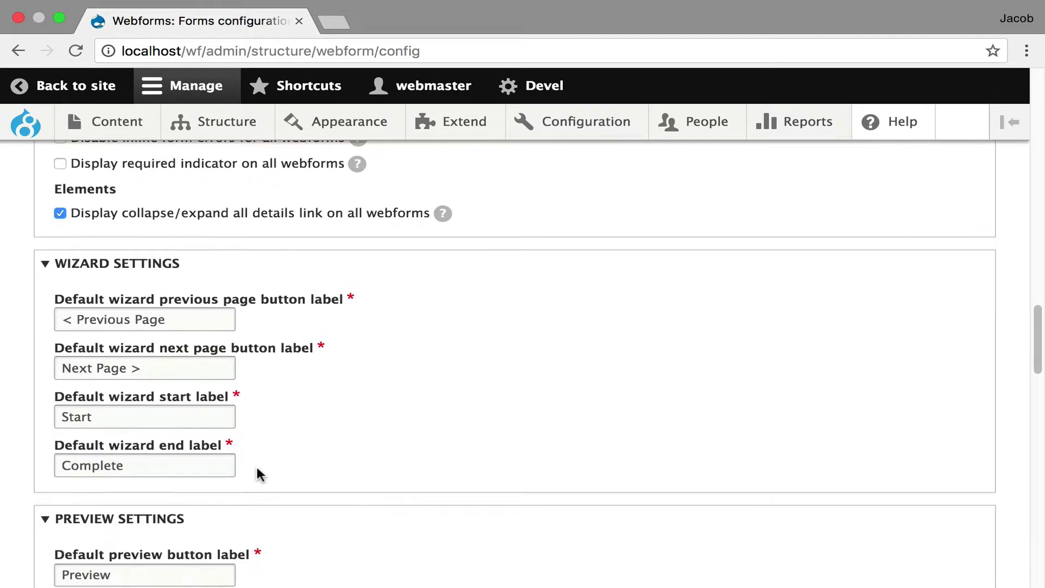
scroll(257, 469, down, 6)
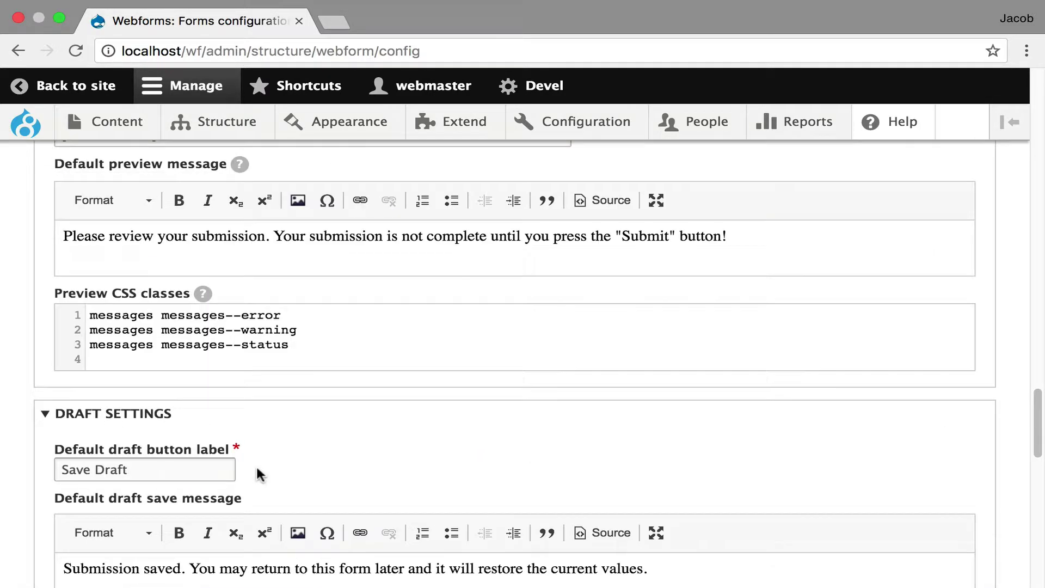
scroll(321, 454, down, 8)
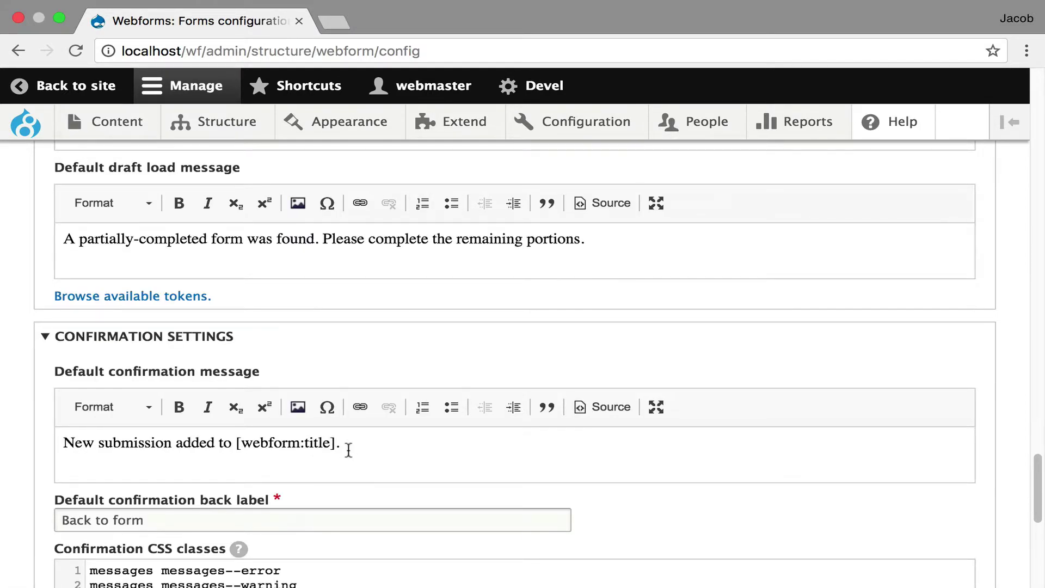
scroll(348, 451, down, 4)
scroll(348, 449, down, 4)
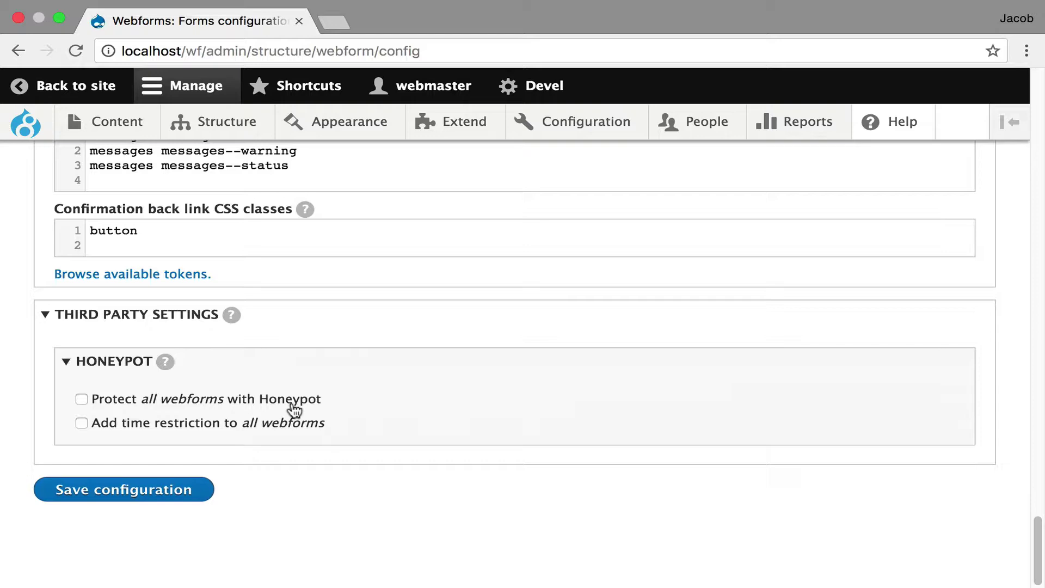
Open the Elements configuration and examine the element settings from allowed tags to section title tag, highlighting the horizontal rule CSS classes.
scroll(294, 405, up, 20)
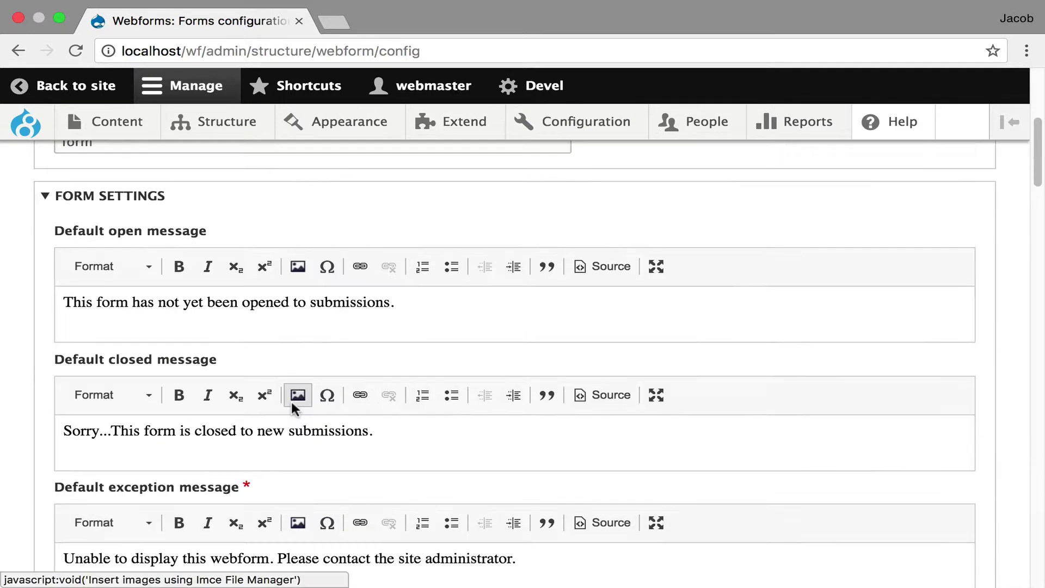
click(186, 276)
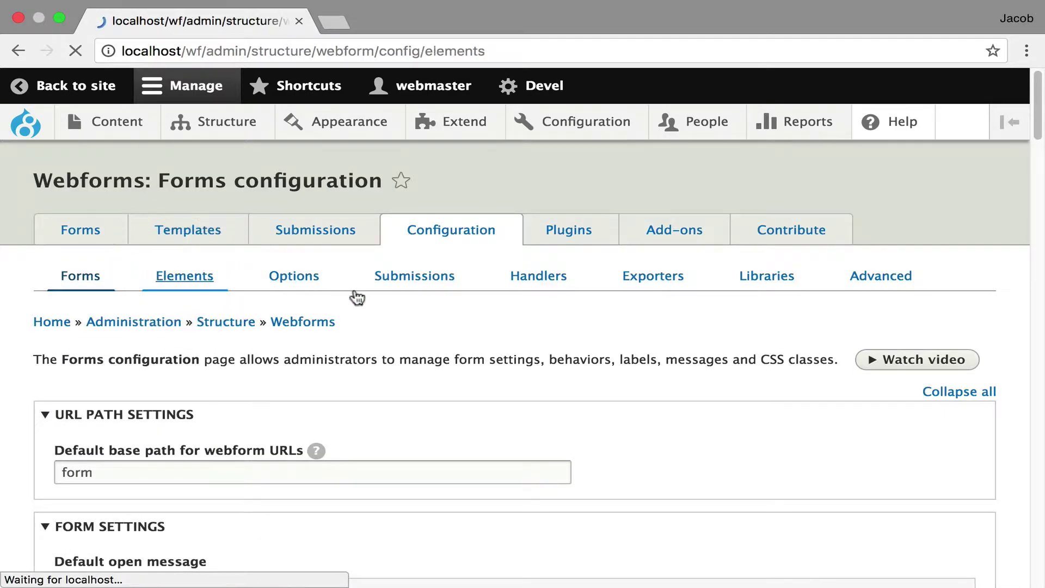
scroll(499, 375, down, 5)
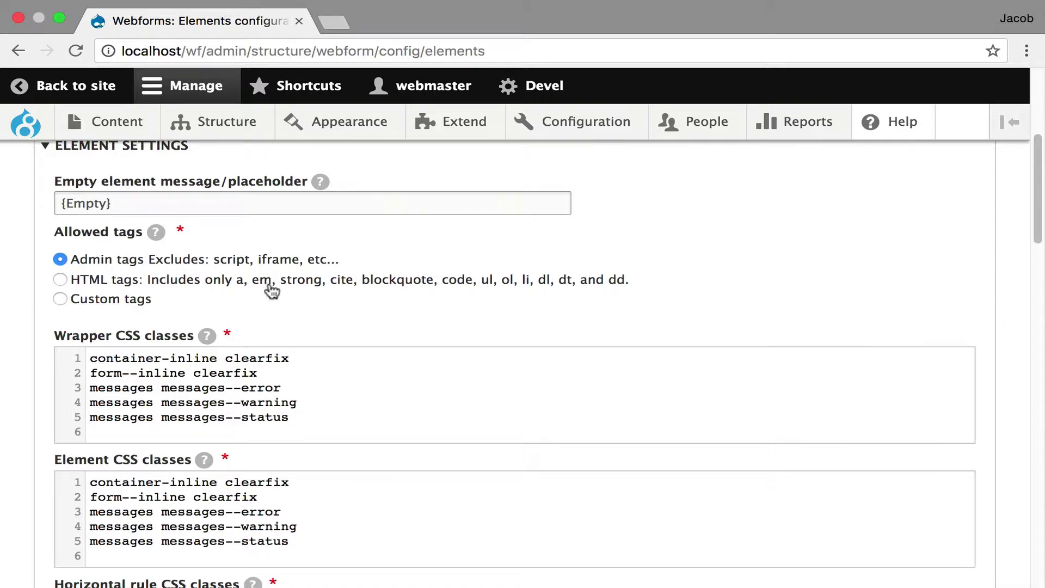
scroll(271, 291, down, 2)
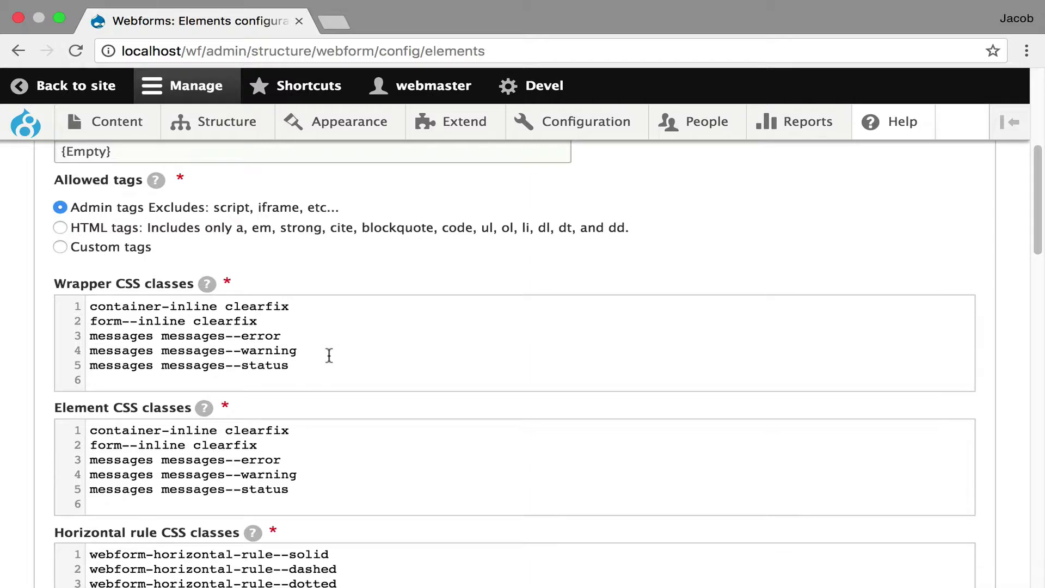
scroll(329, 354, down, 5)
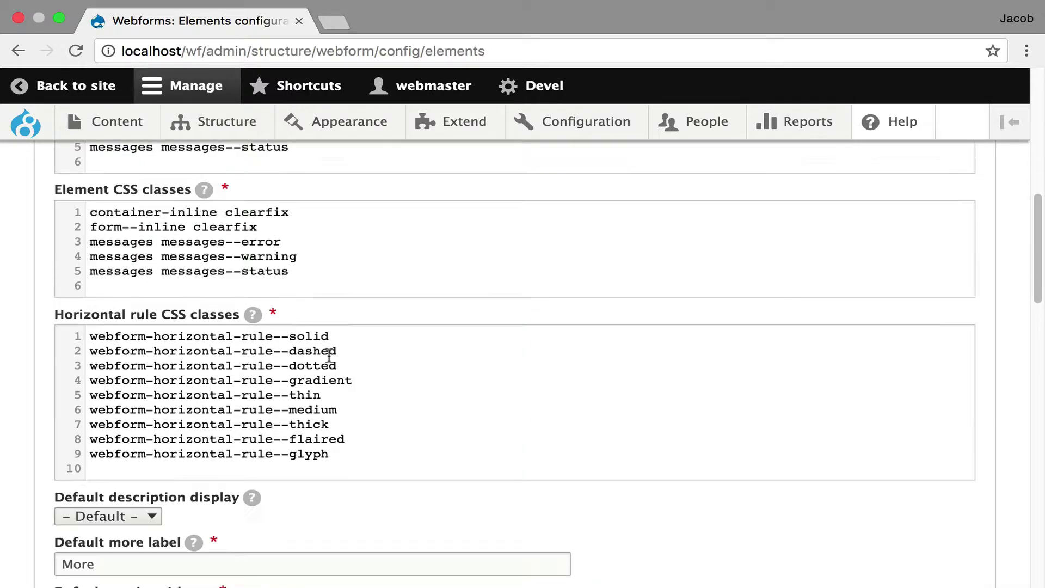
drag(338, 456, 8, 326)
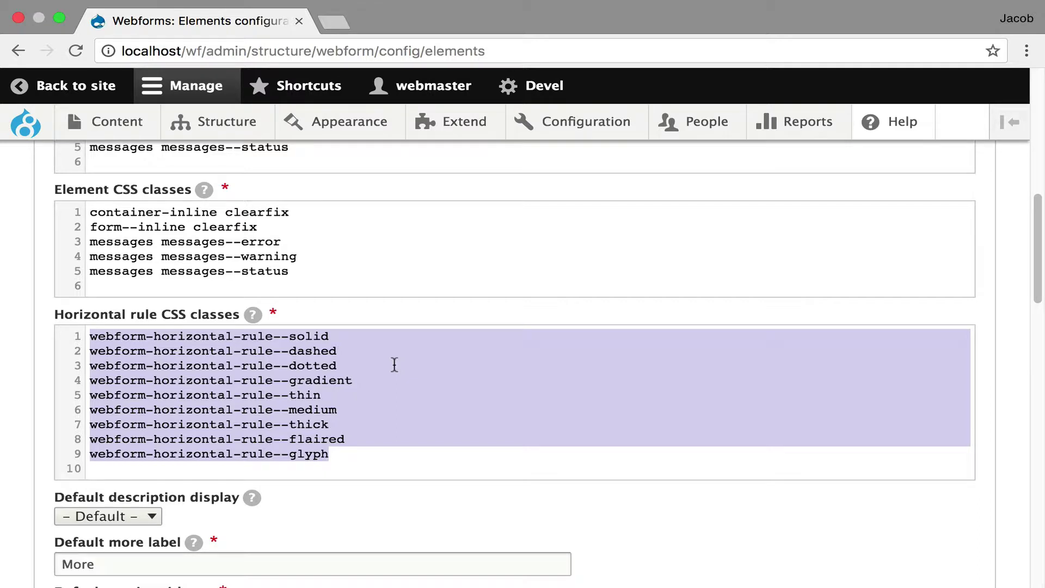
scroll(394, 364, down, 3)
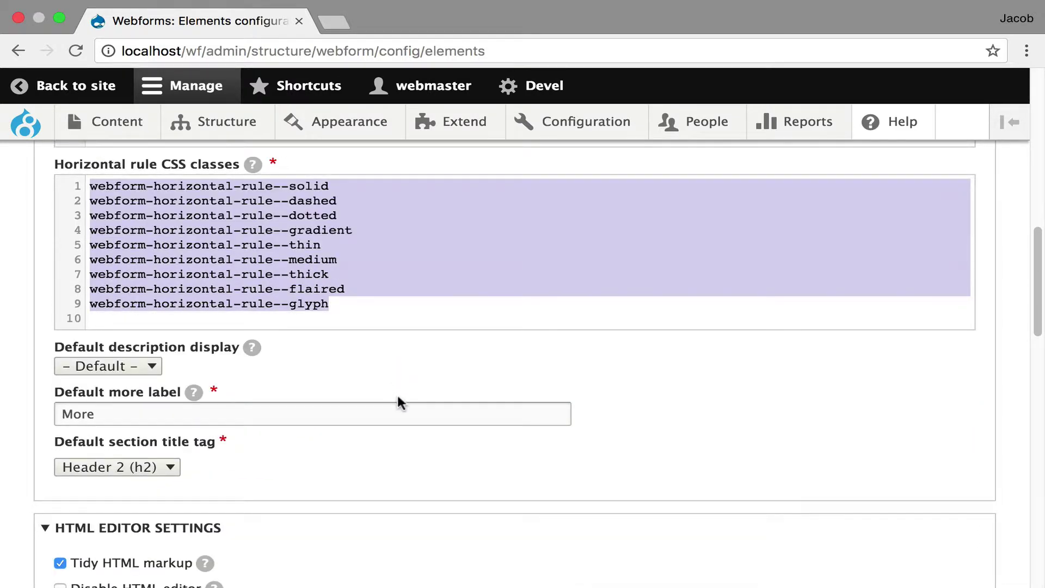
scroll(398, 398, down, 2)
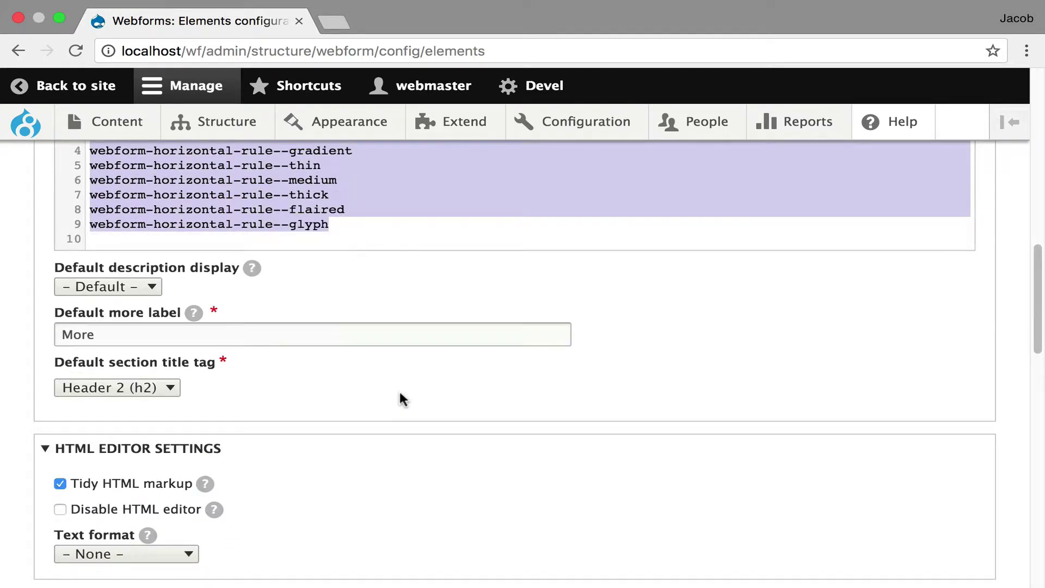
Examine the HTML editor, location, select and file upload settings for elements, highlighting the Google Maps API key field's content.
scroll(400, 397, down, 2)
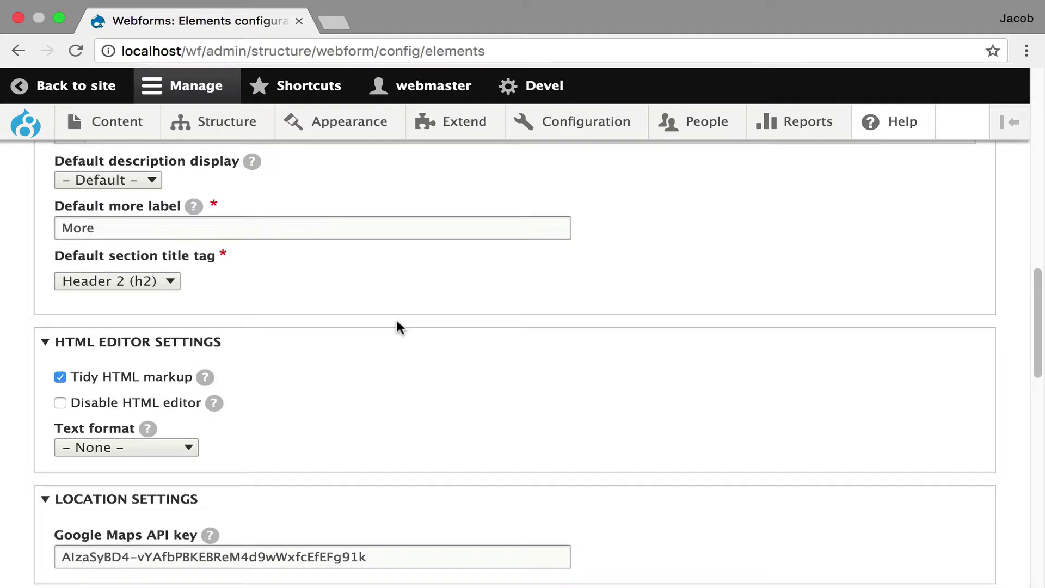
scroll(394, 323, down, 5)
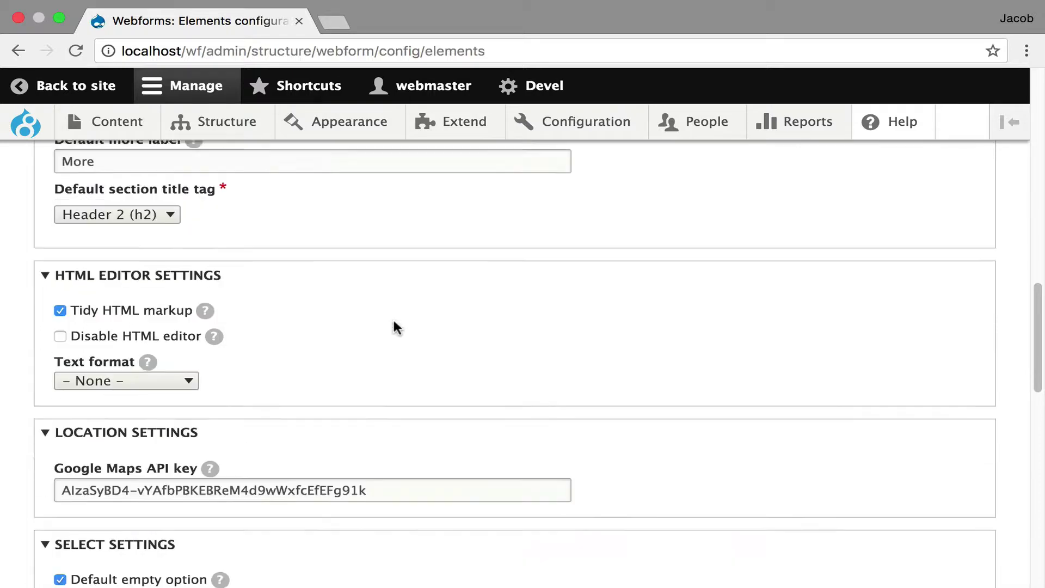
scroll(389, 324, down, 2)
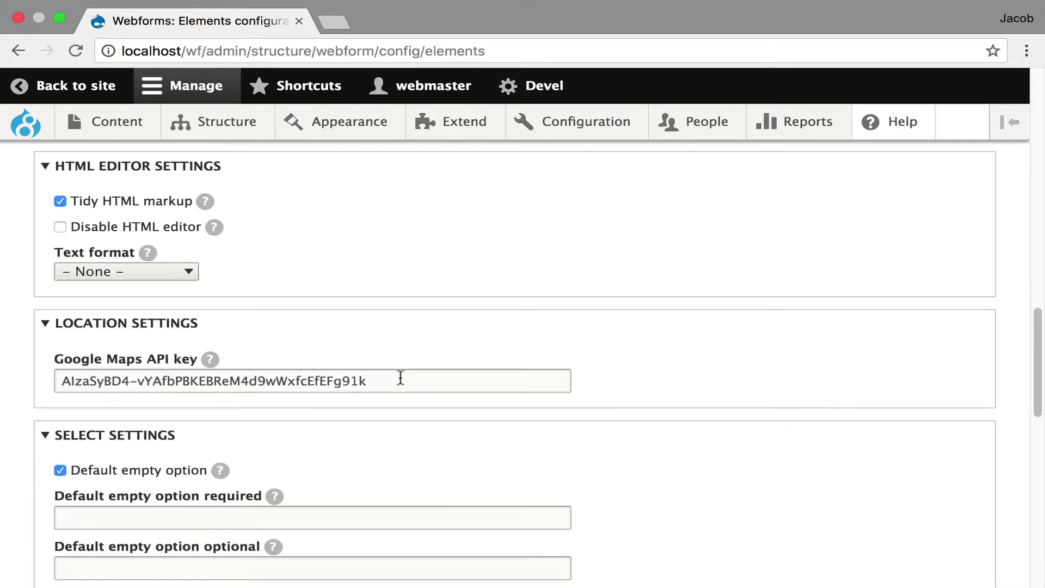
drag(401, 376, 53, 373)
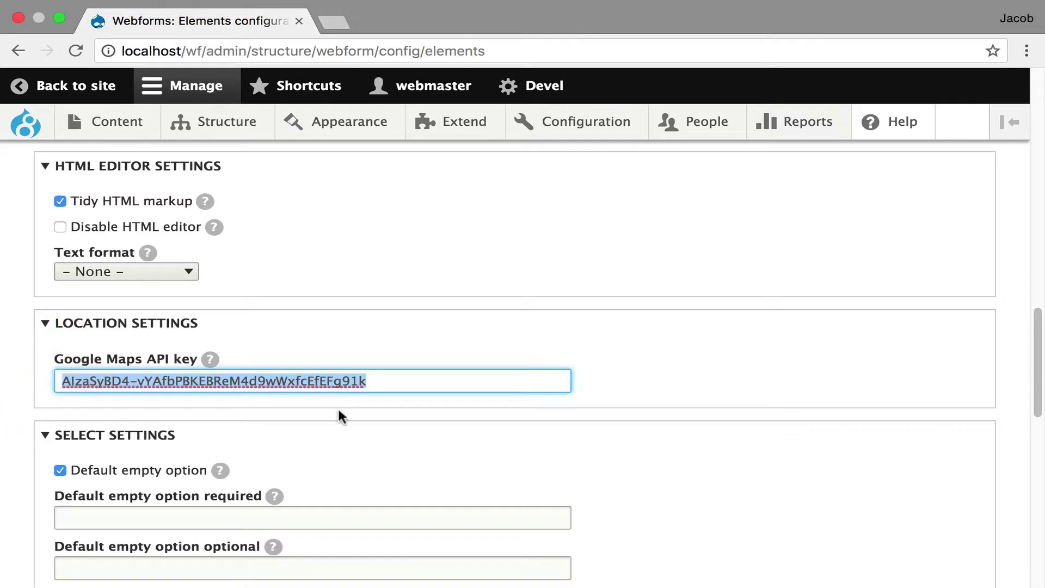
scroll(338, 406, down, 3)
scroll(338, 413, down, 12)
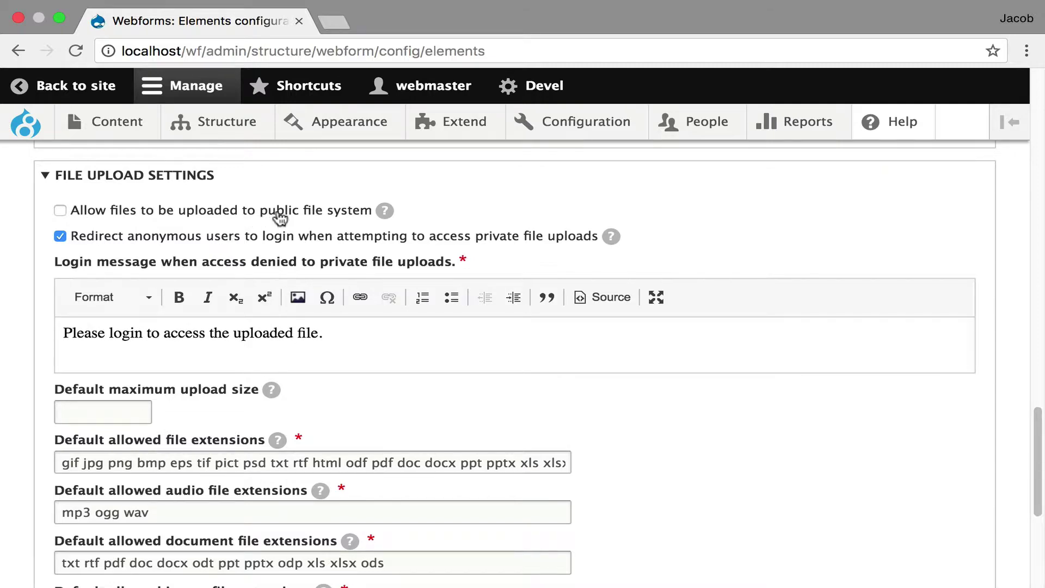
scroll(393, 401, down, 10)
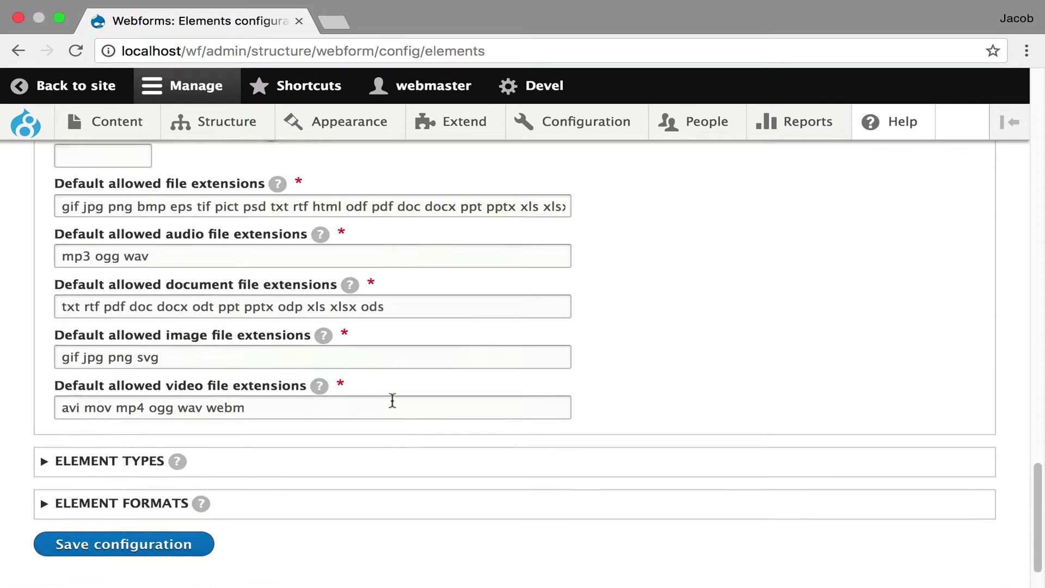
Expand the Element types section and look through the list of available webform elements.
click(394, 407)
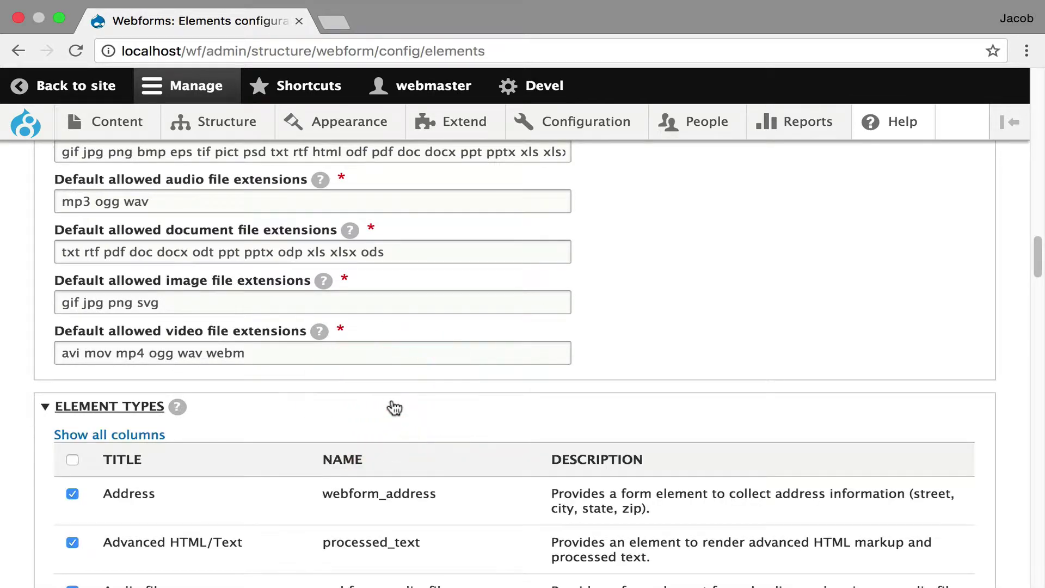
scroll(393, 408, down, 12)
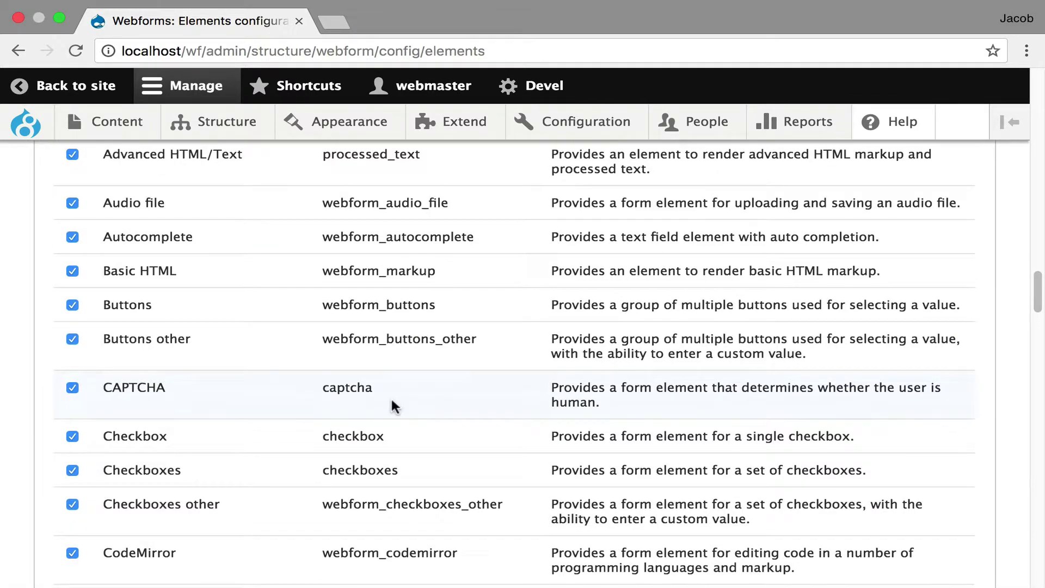
scroll(391, 396, up, 10)
scroll(392, 400, down, 20)
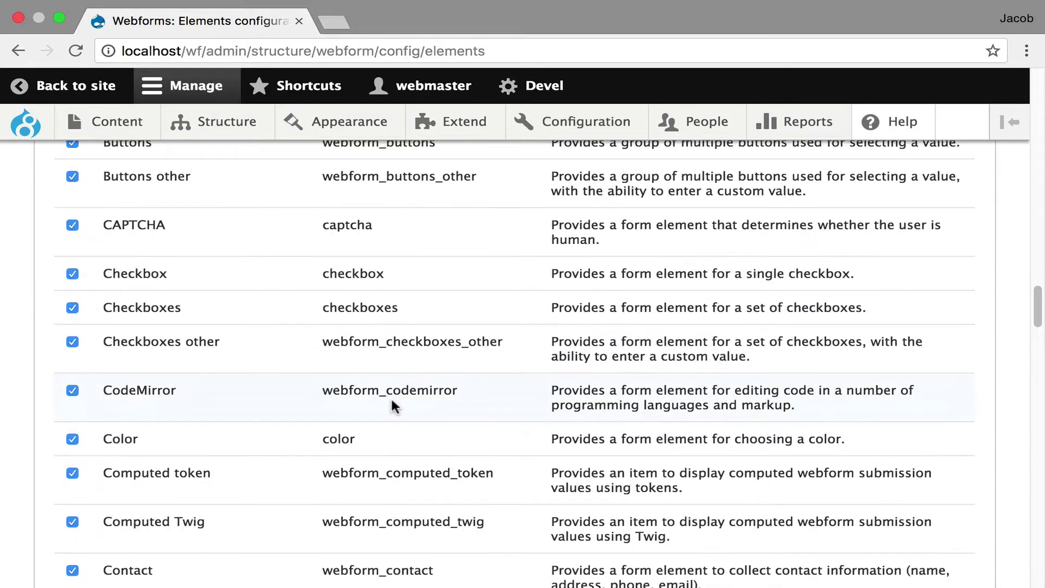
Enable the Password element type to check for a related notice, and disable it again.
scroll(390, 397, down, 15)
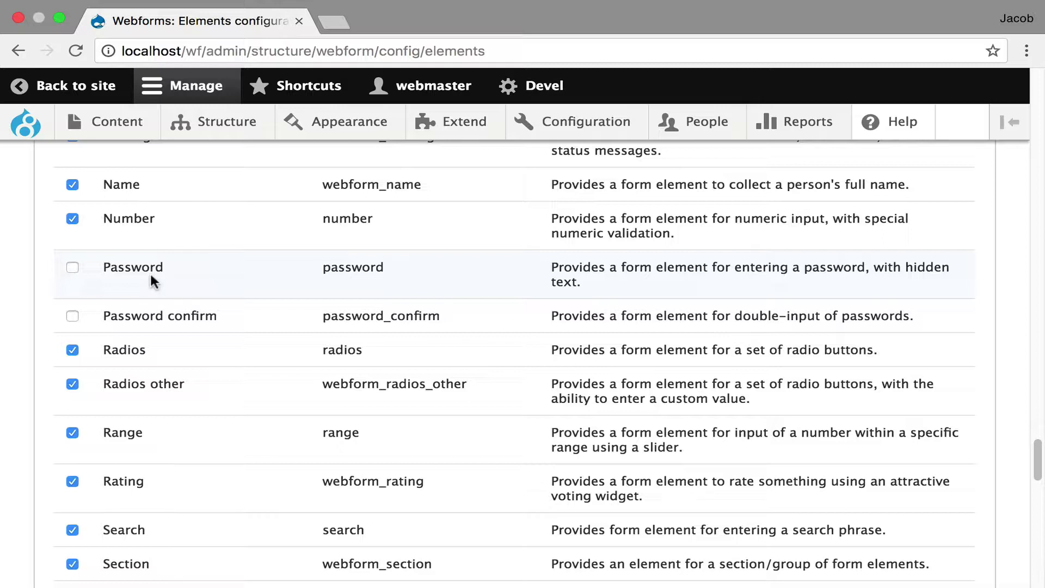
click(72, 267)
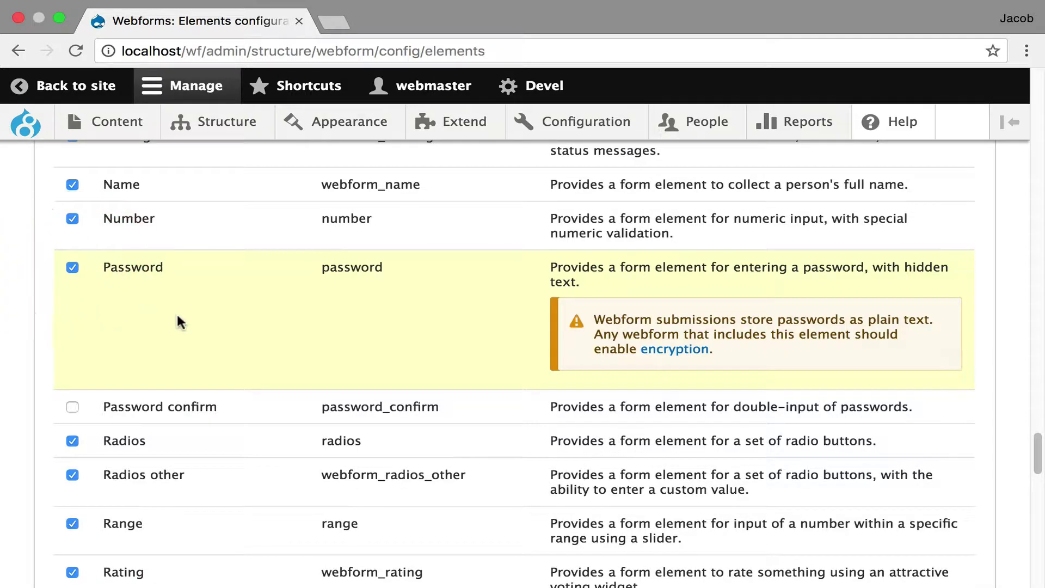
click(73, 269)
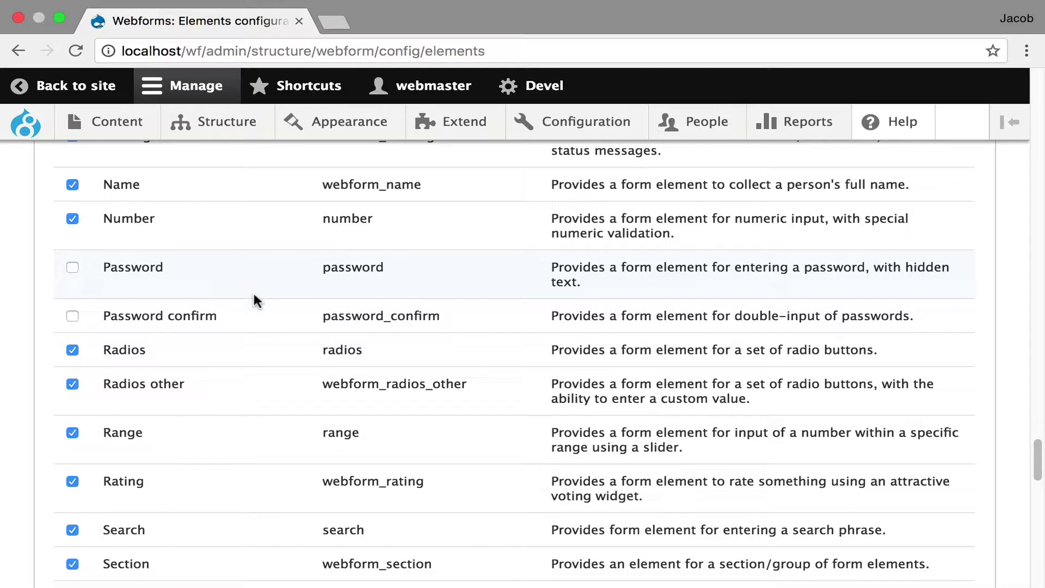
Expand the Element formats section and look through the format settings listed for each webform element.
scroll(254, 295, down, 20)
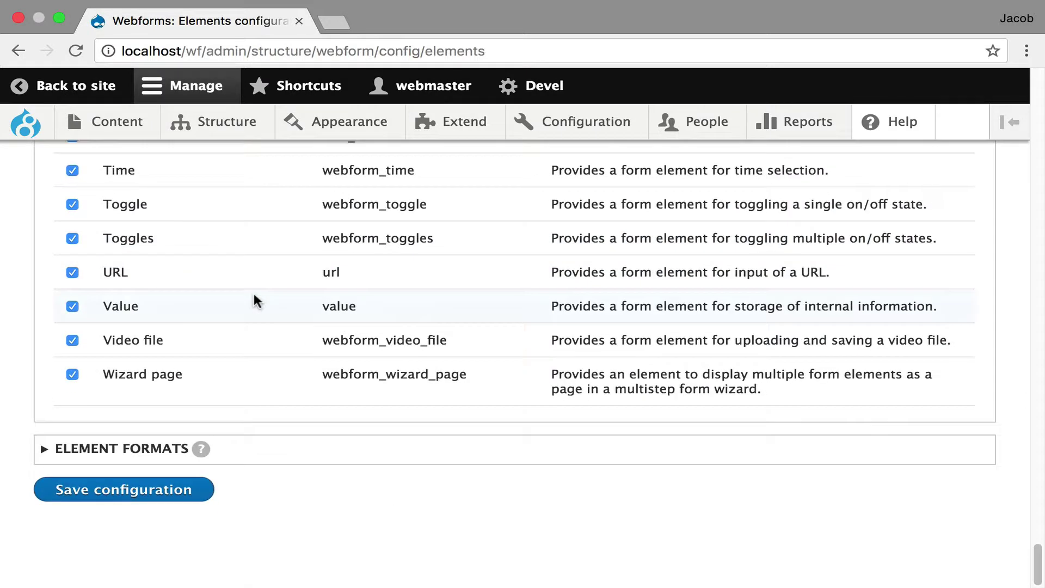
click(304, 451)
scroll(483, 406, down, 8)
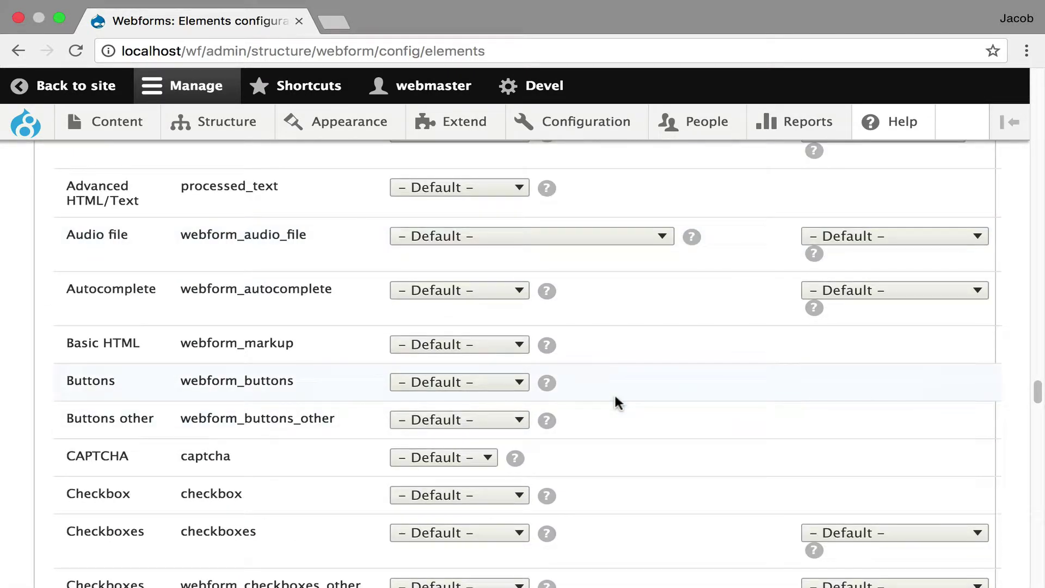
Open the Options configuration and view the option values and texts of the predefined Days options.
scroll(614, 393, up, 20)
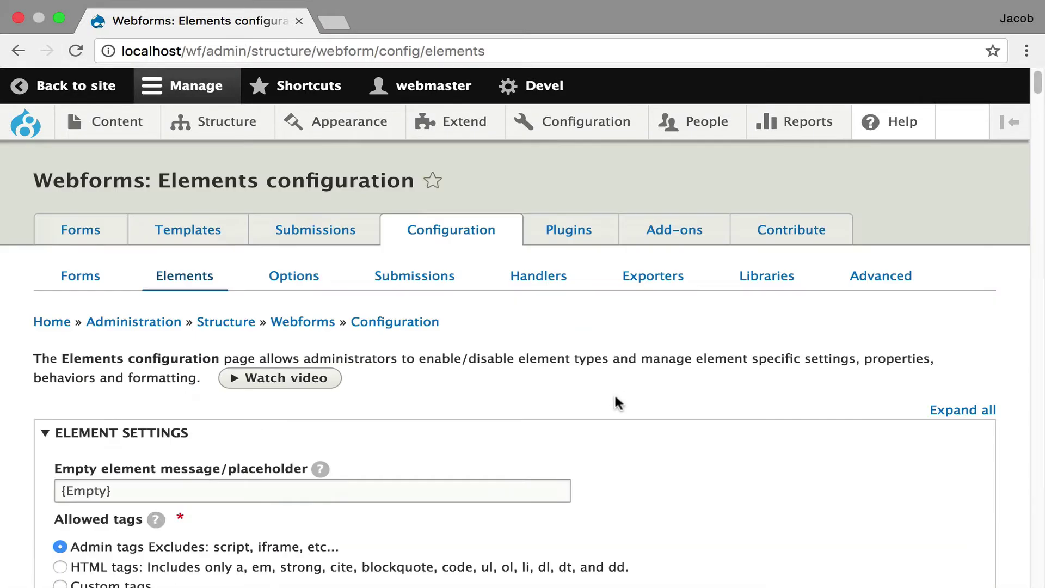
click(305, 282)
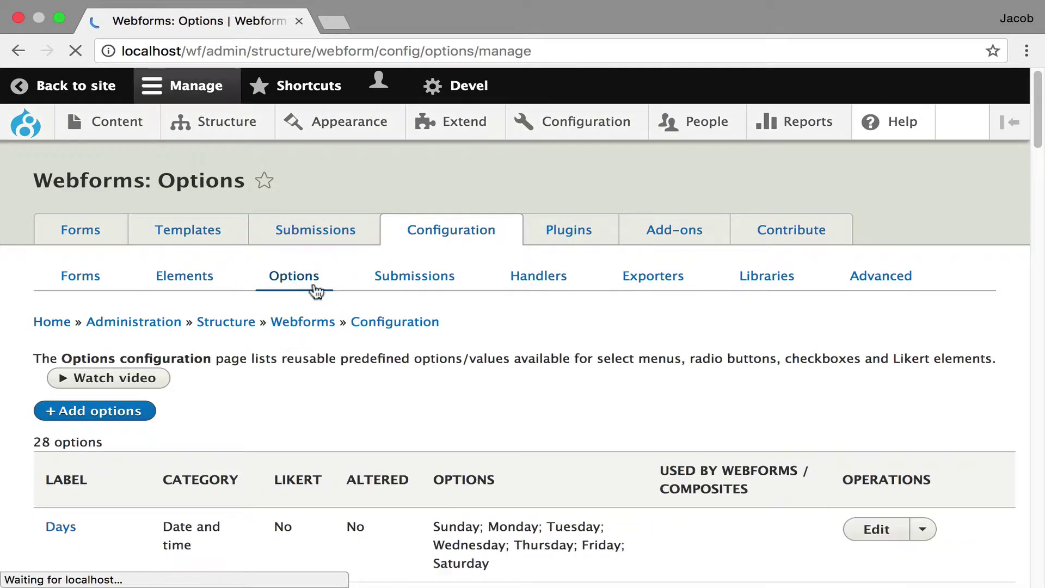
scroll(545, 367, down, 4)
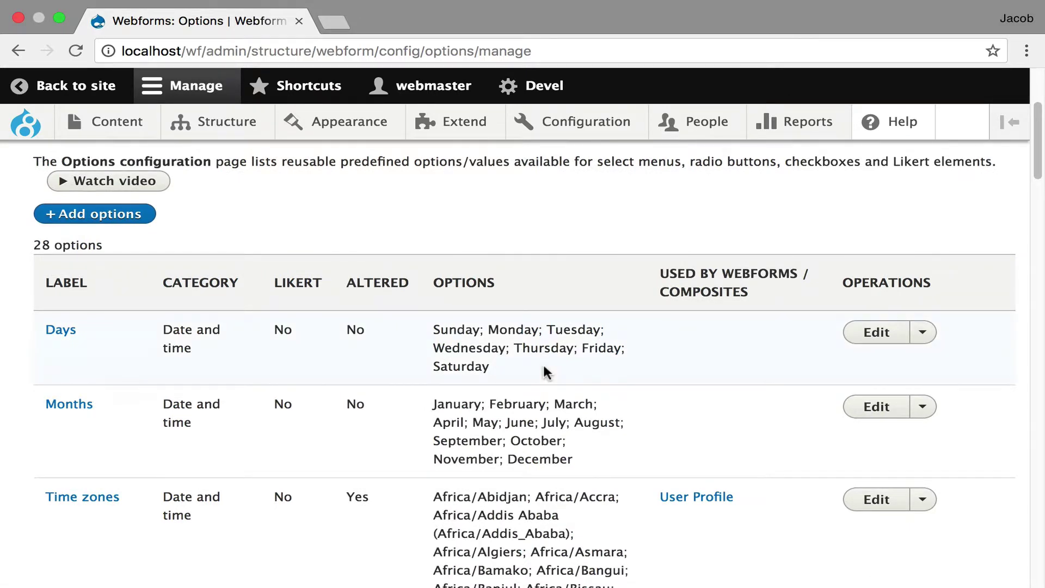
scroll(545, 367, down, 2)
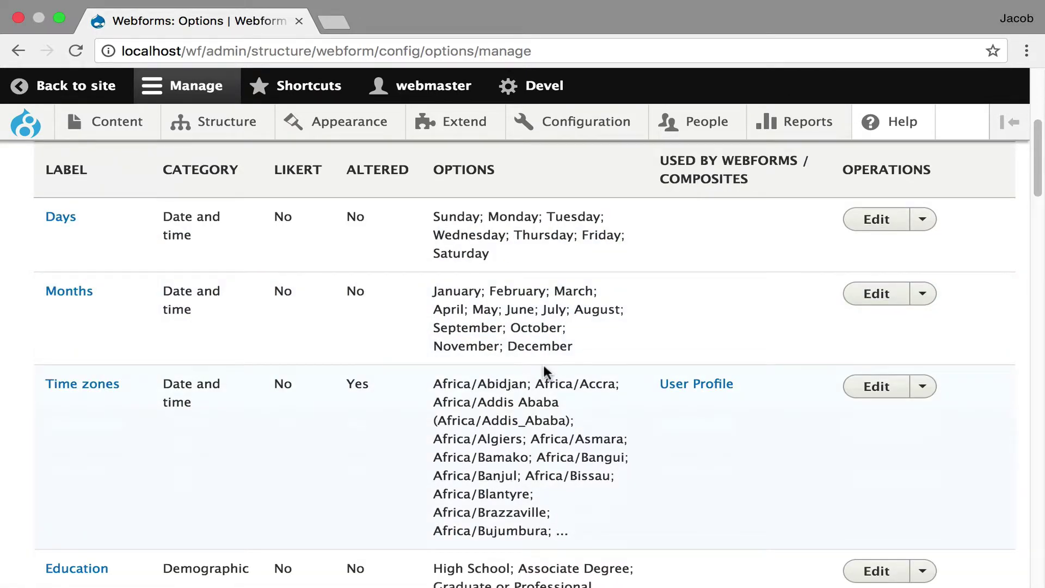
click(877, 220)
scroll(554, 326, down, 12)
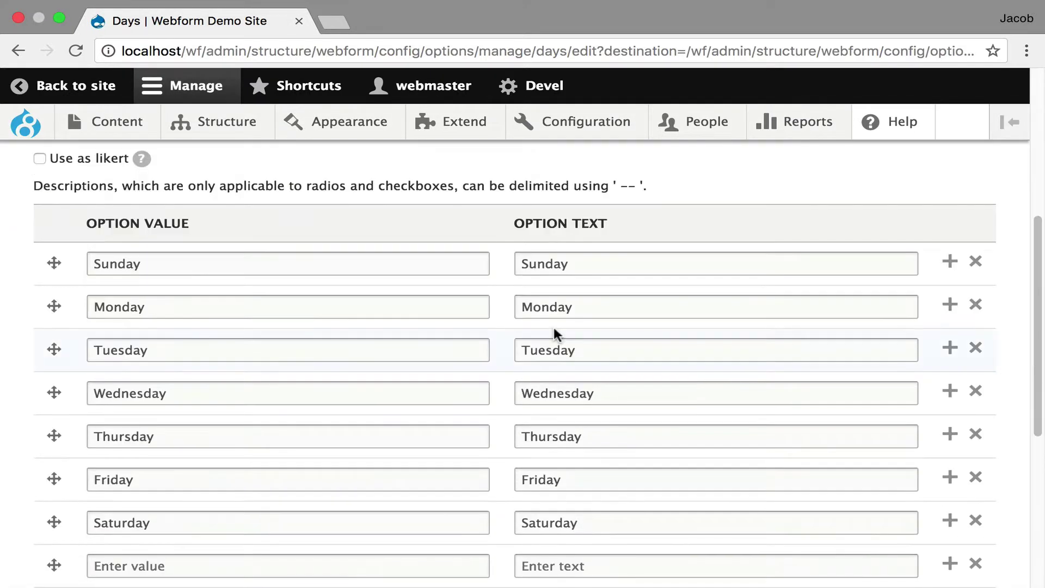
Return to the predefined options list and examine the date, demographic, general and geographic options and where they are used.
click(18, 50)
scroll(479, 307, down, 10)
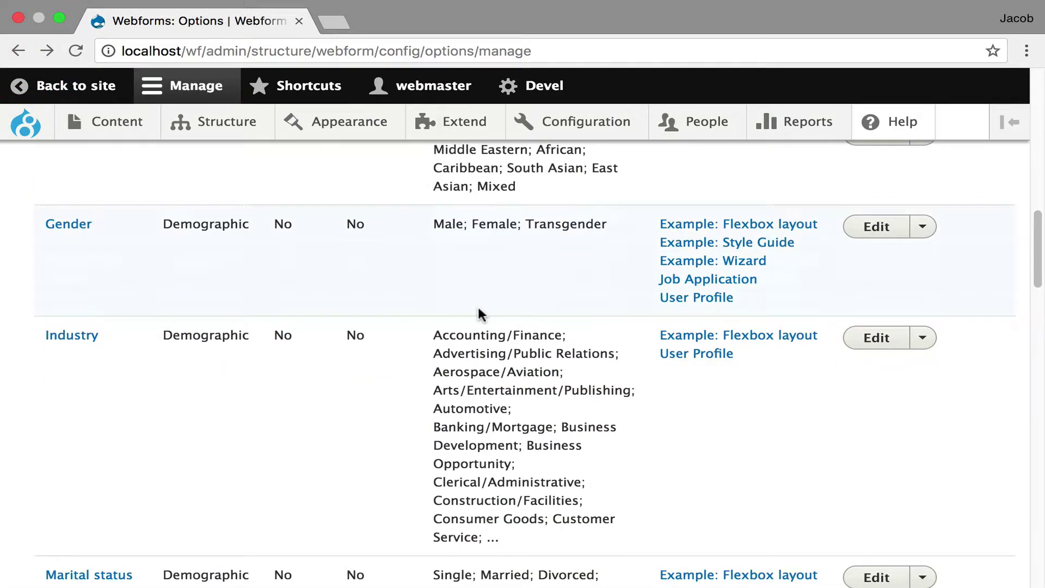
scroll(559, 333, up, 10)
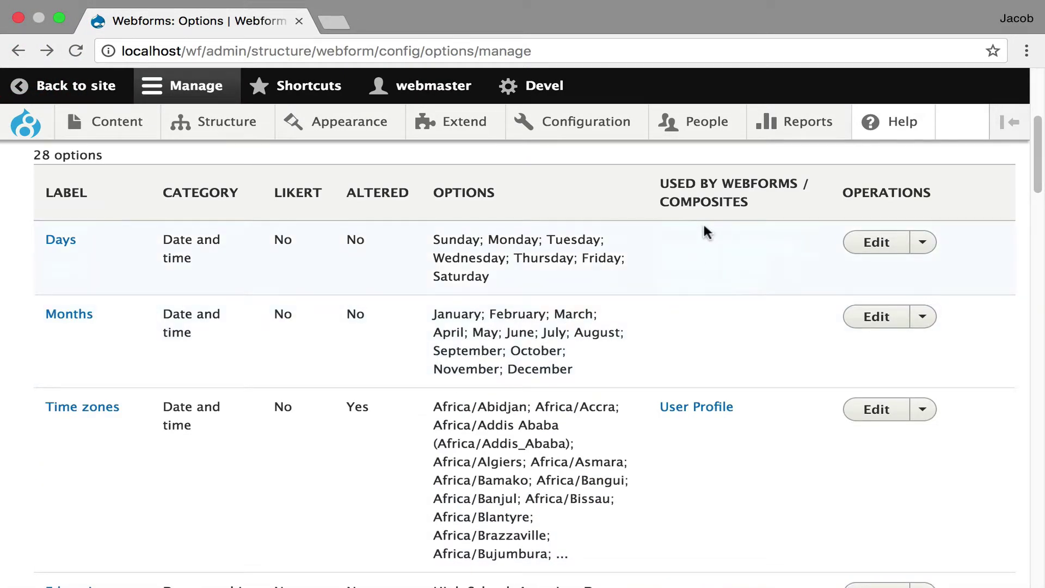
scroll(681, 303, down, 3)
scroll(684, 313, down, 4)
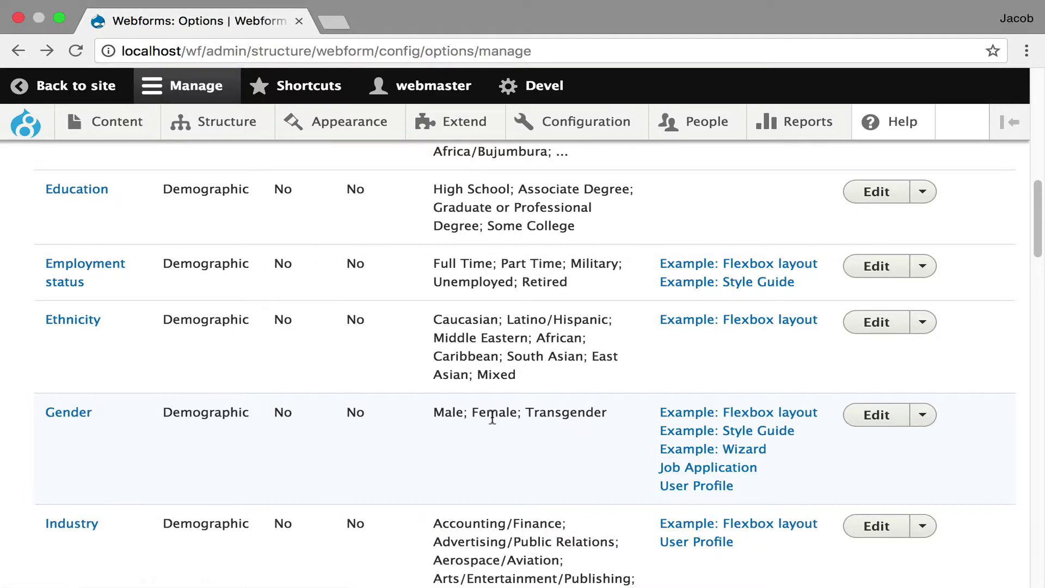
scroll(492, 418, down, 6)
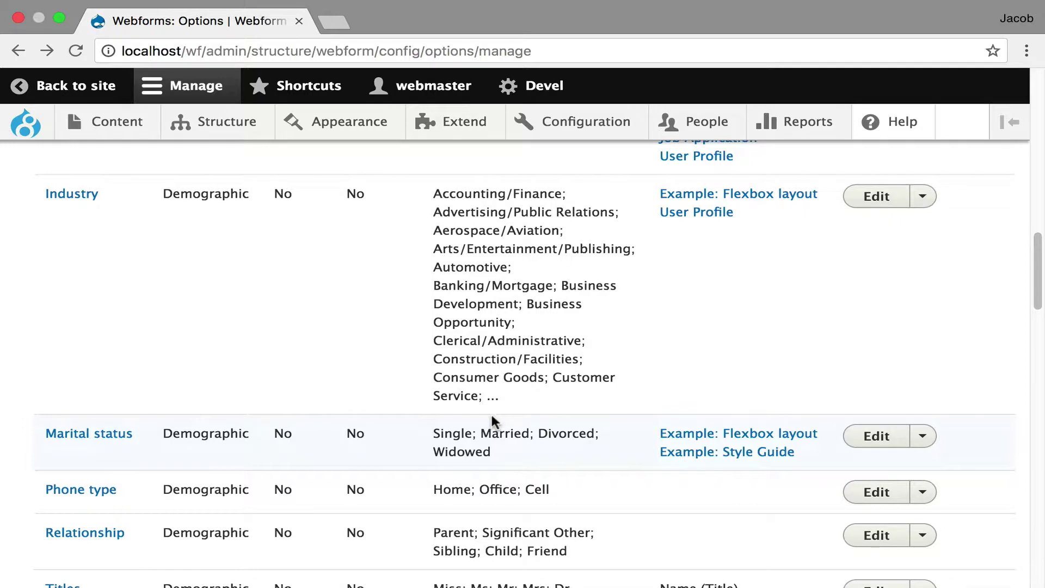
scroll(491, 417, up, 1)
scroll(492, 416, down, 12)
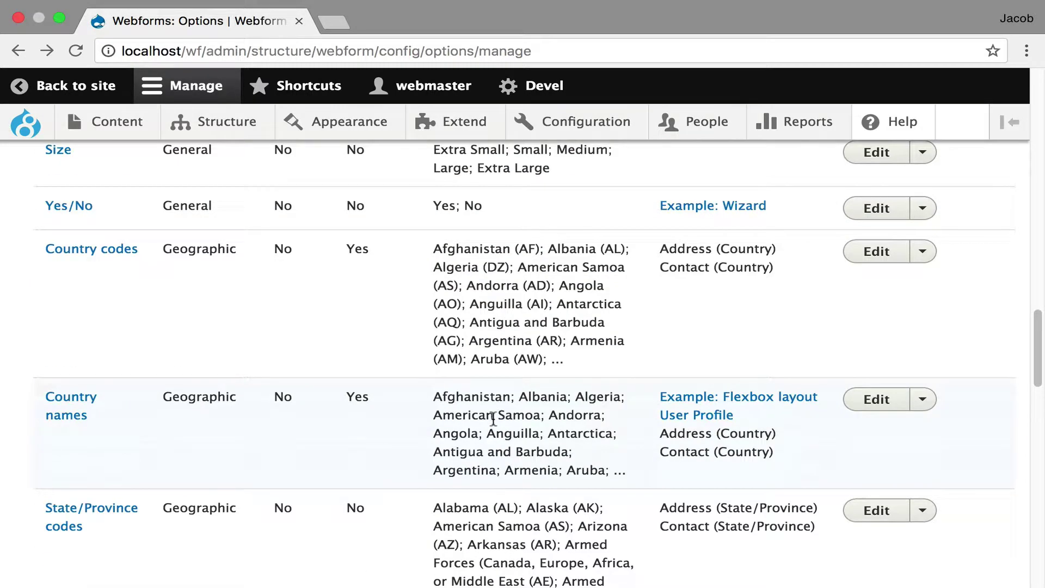
scroll(439, 345, down, 10)
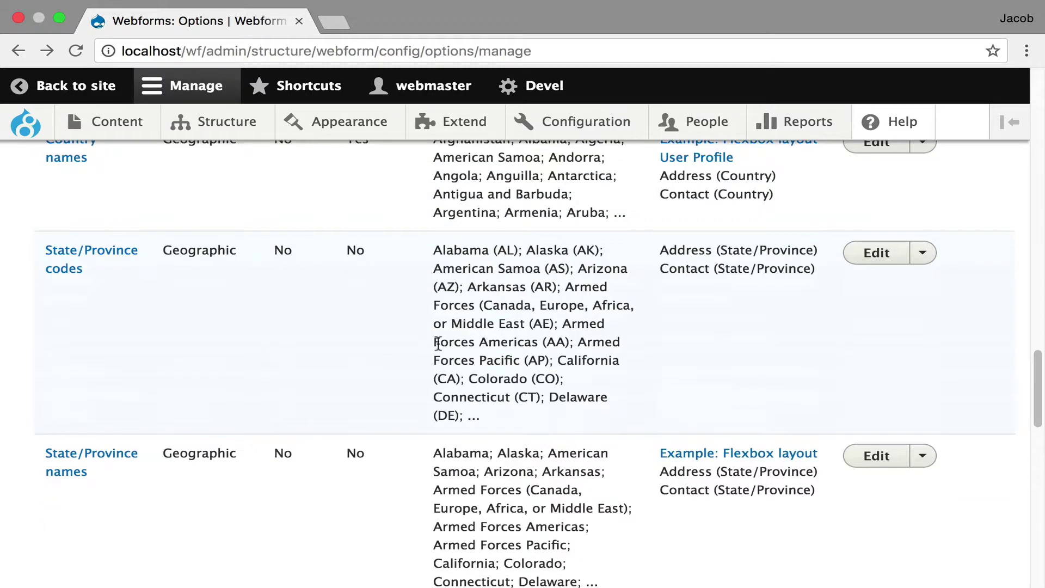
Open the Submissions configuration and examine the submission settings, behaviors, limits and purging options.
scroll(438, 344, up, 20)
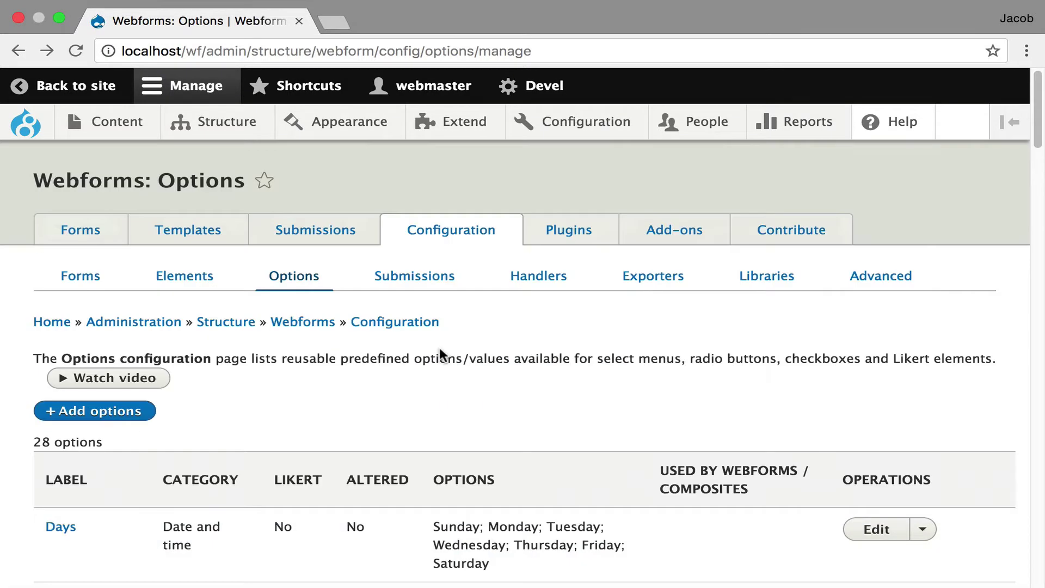
click(444, 286)
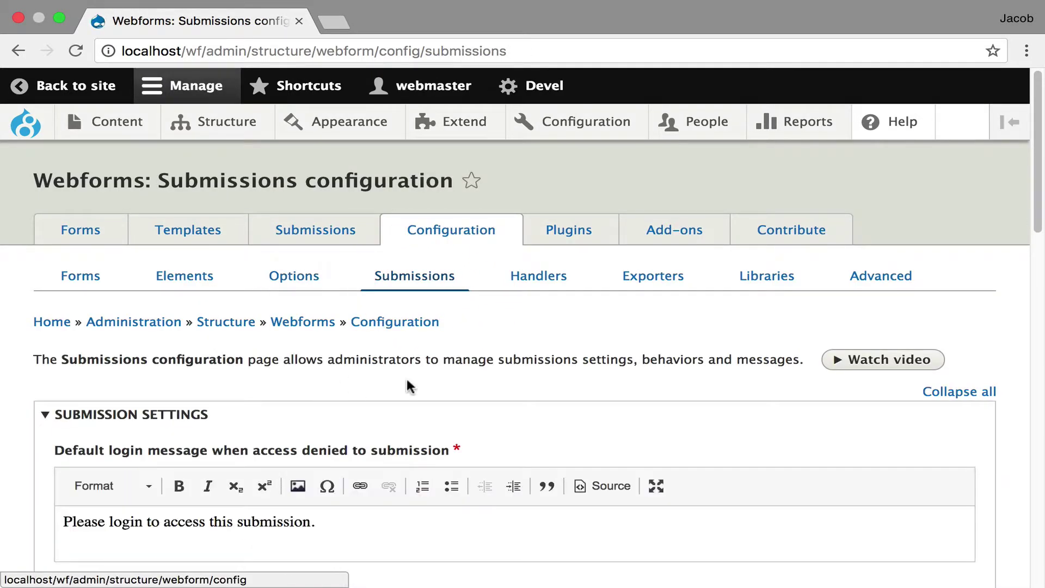
scroll(531, 381, down, 10)
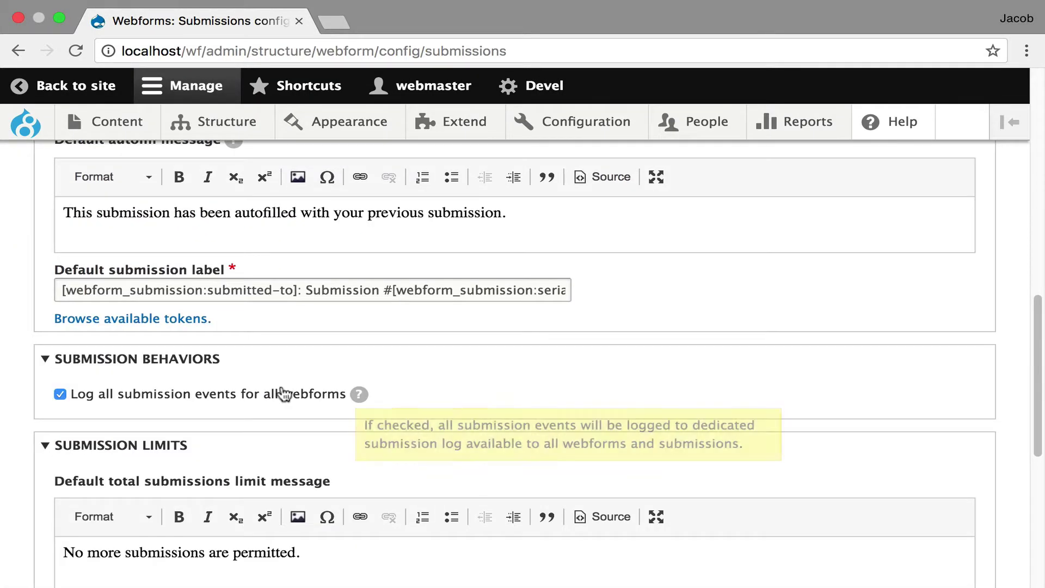
scroll(441, 392, down, 6)
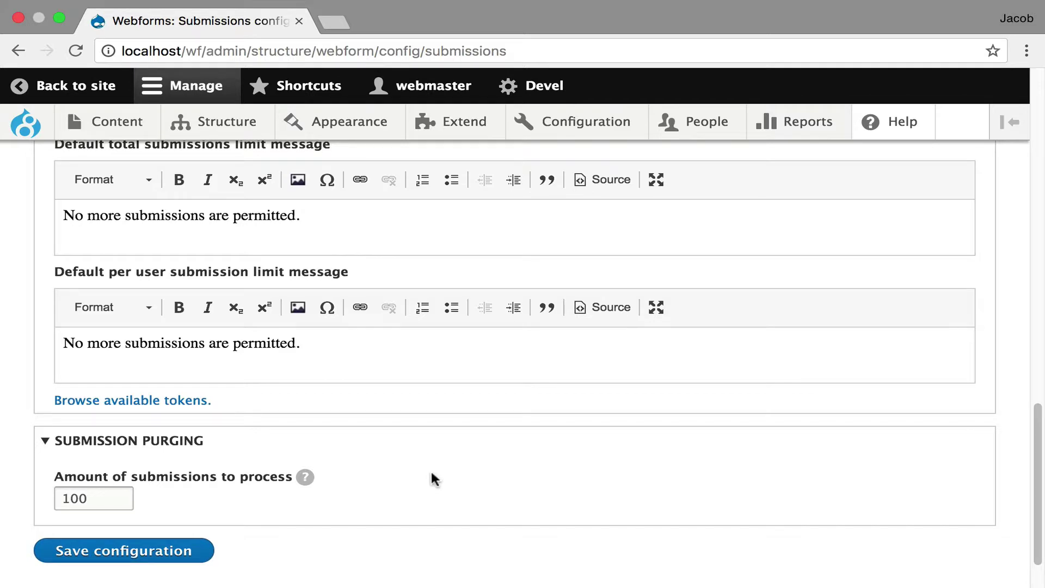
Open the Handlers configuration and examine the default email settings, highlighting the content of the default HTML email body.
scroll(429, 468, up, 20)
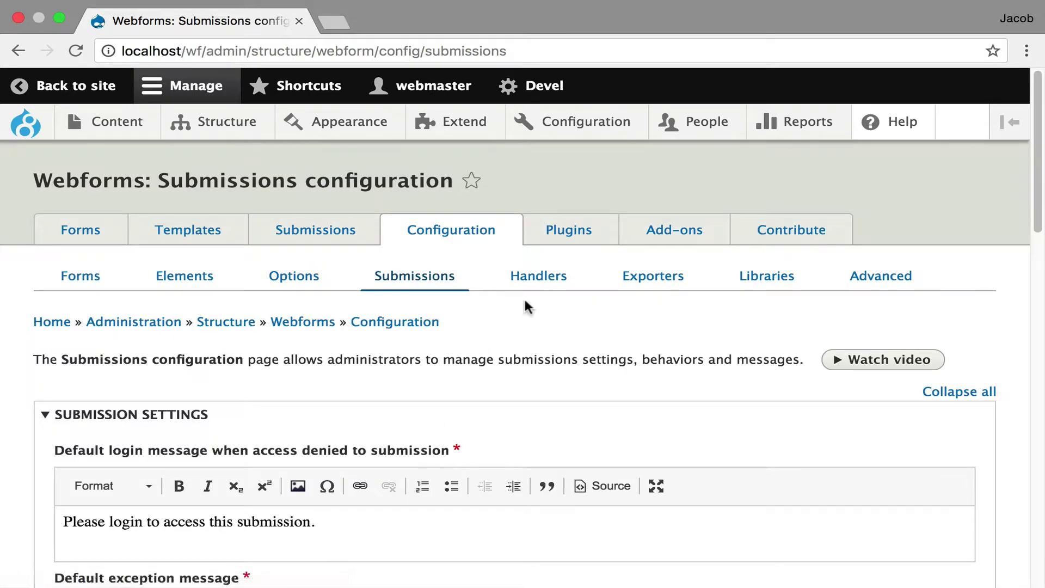
click(535, 286)
scroll(424, 406, down, 2)
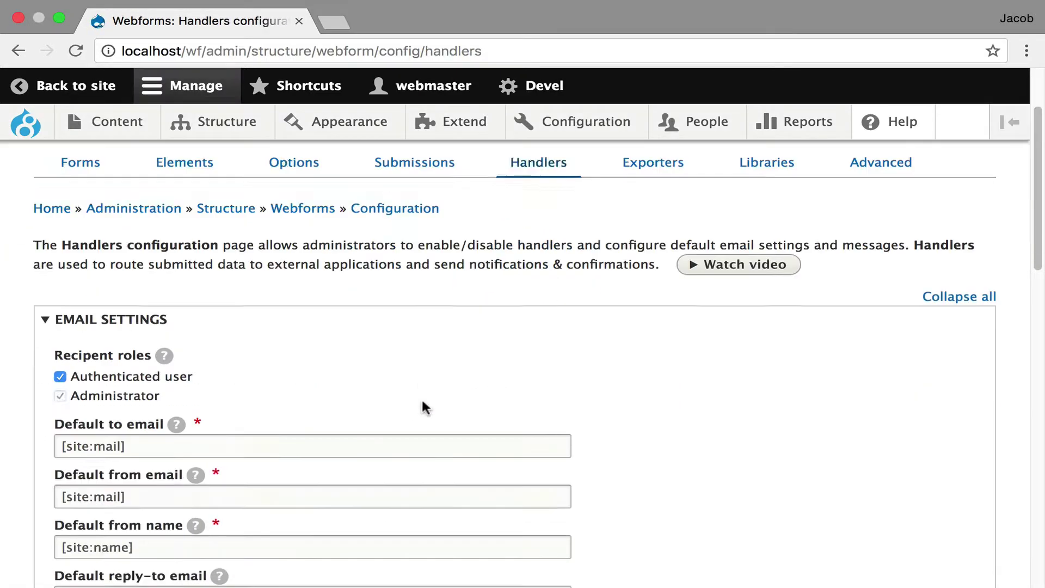
scroll(422, 399, down, 3)
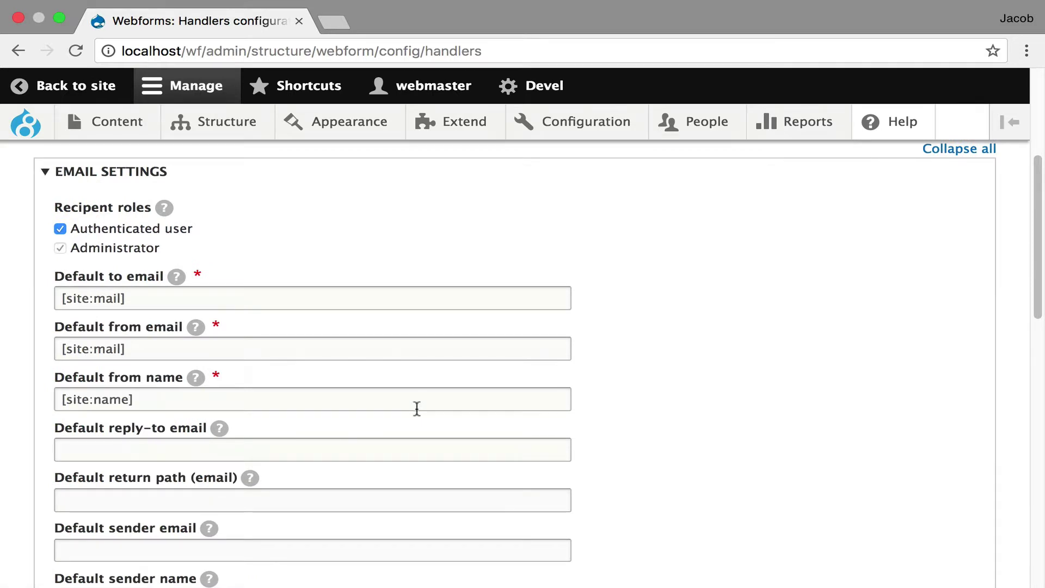
scroll(417, 408, down, 2)
scroll(417, 409, down, 5)
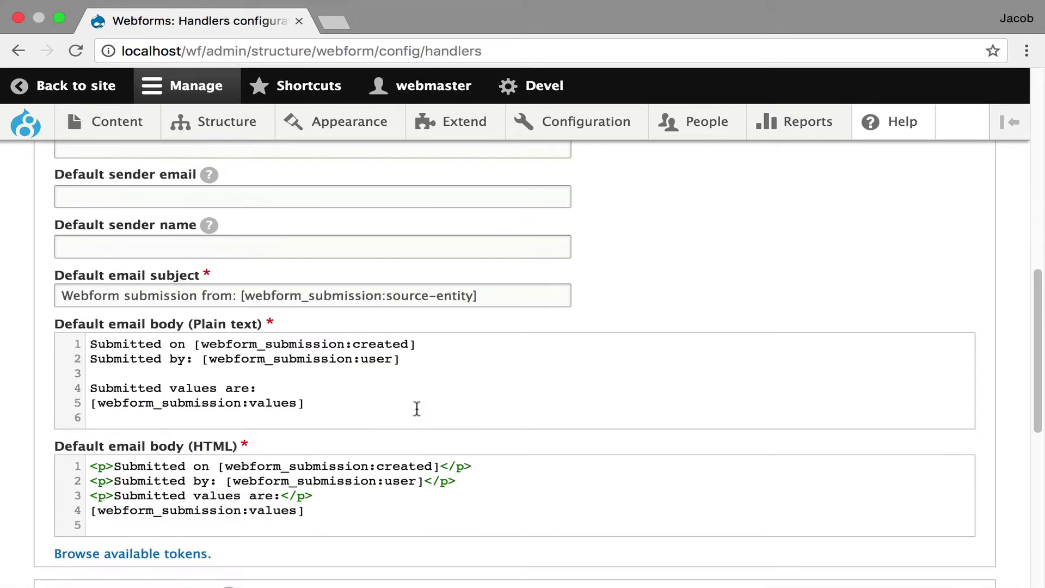
drag(304, 510, 43, 451)
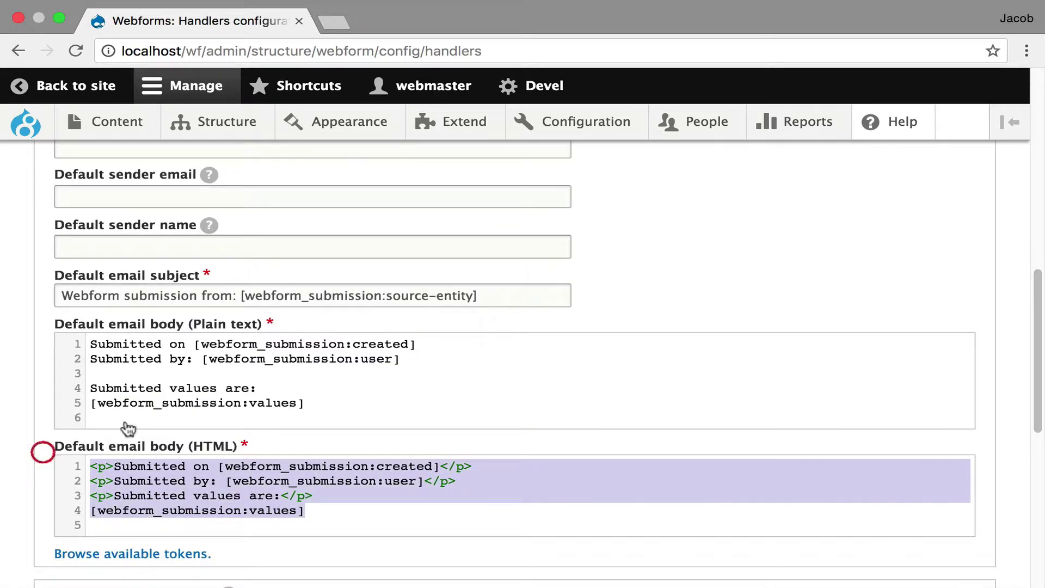
Look through the Submission handlers list and the description of each handler.
scroll(632, 242, down, 5)
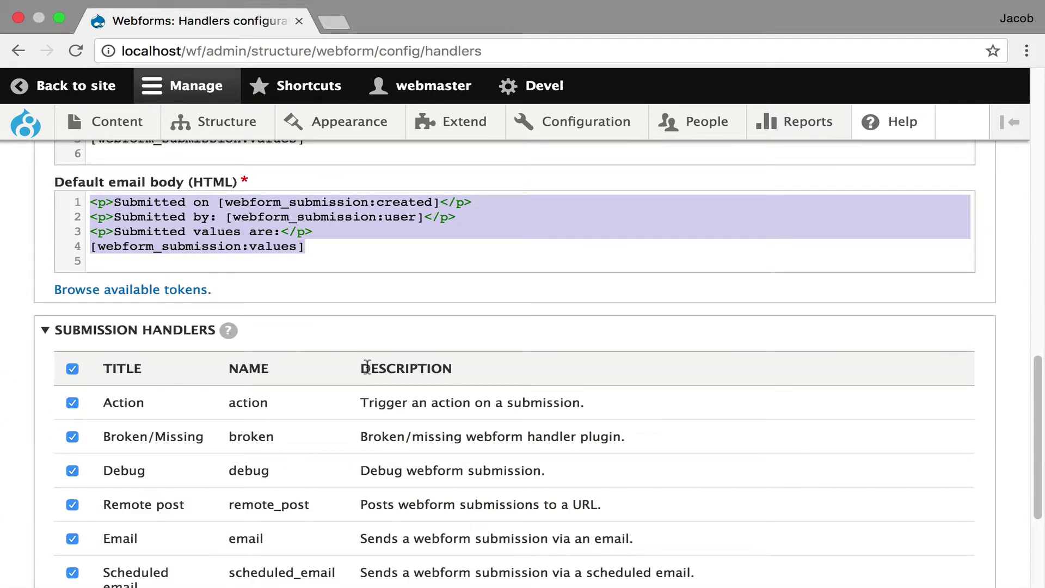
scroll(420, 386, down, 4)
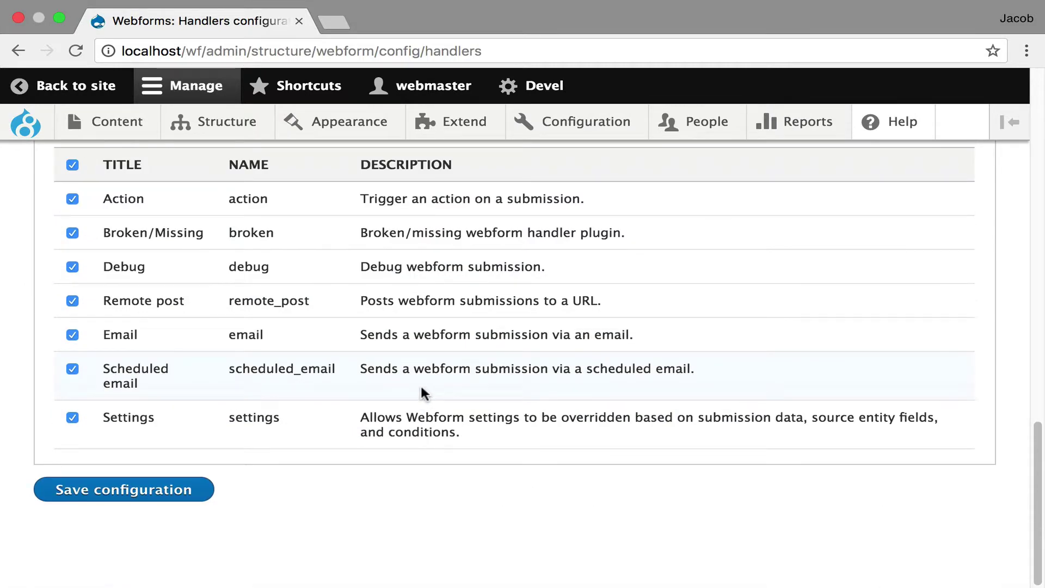
scroll(422, 388, up, 2)
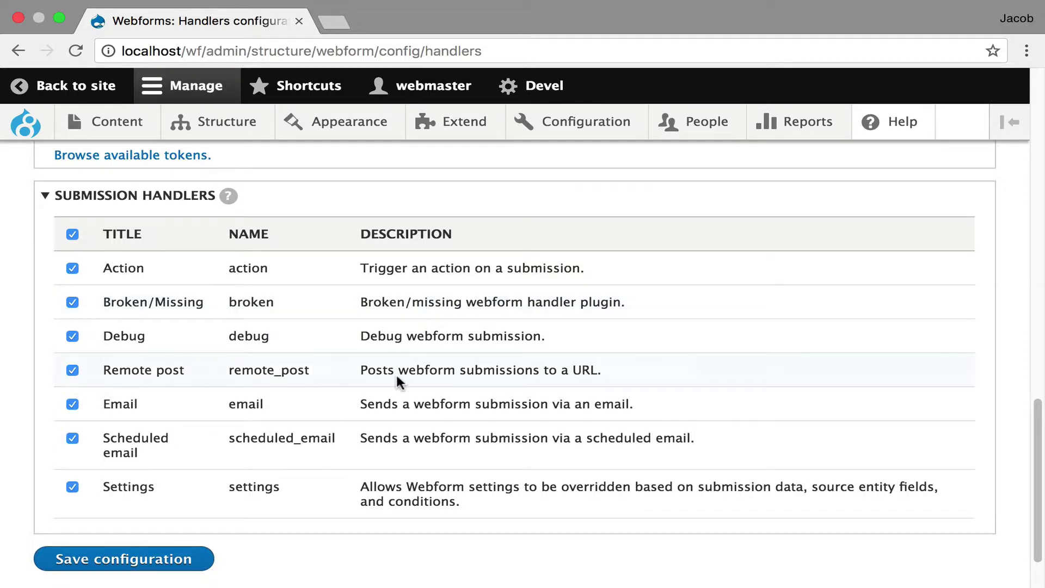
Open the Exporters configuration and examine the available export formats, the default export settings and the submission exporters.
scroll(396, 375, up, 20)
click(646, 283)
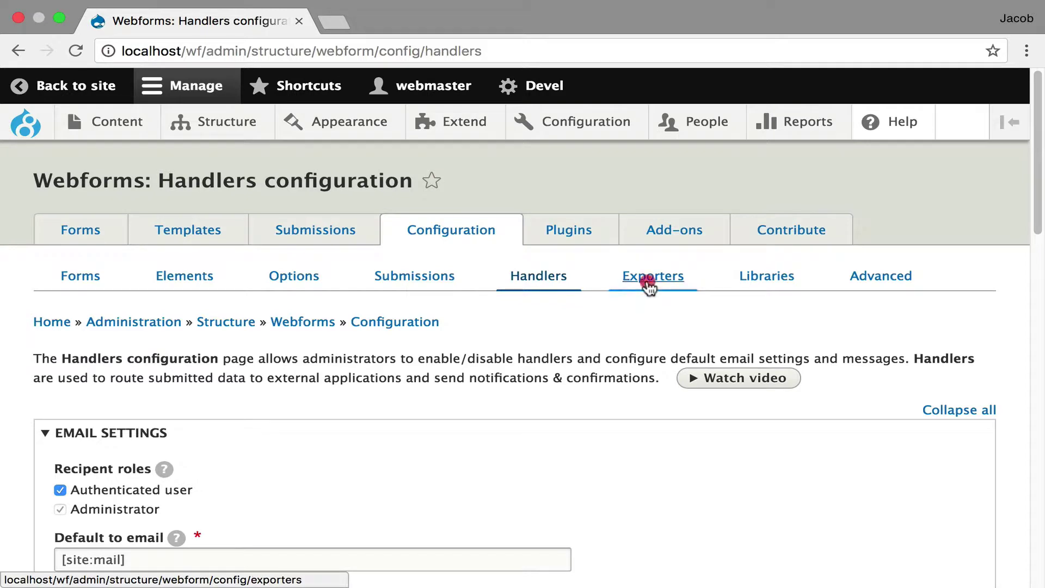
scroll(355, 379, down, 6)
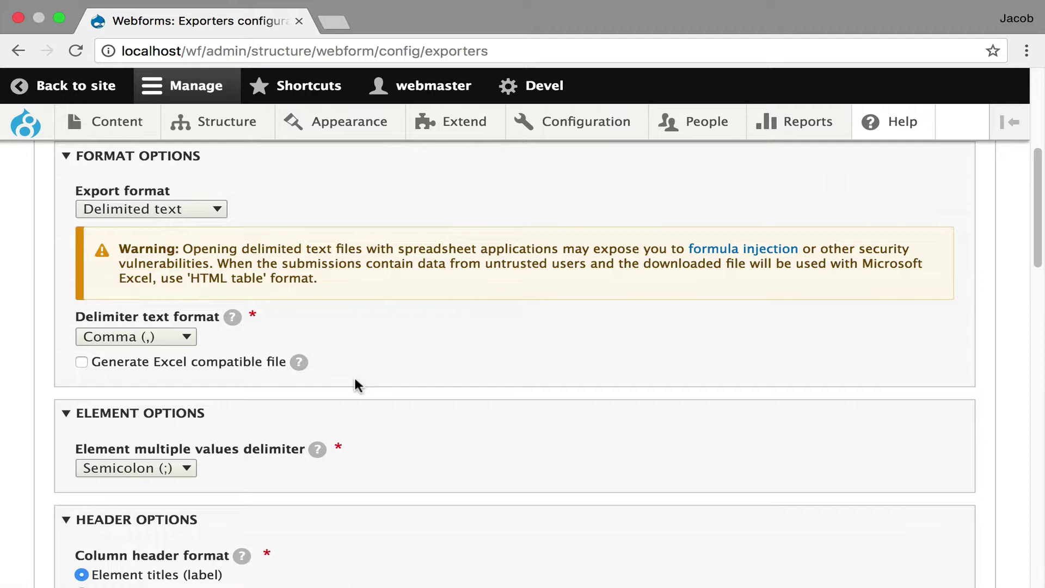
click(202, 209)
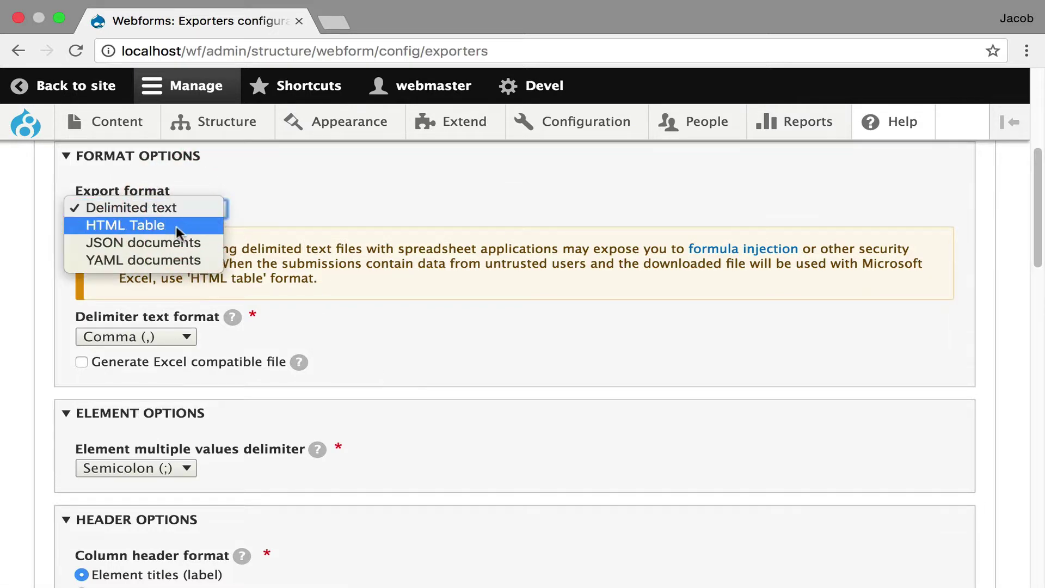
click(430, 215)
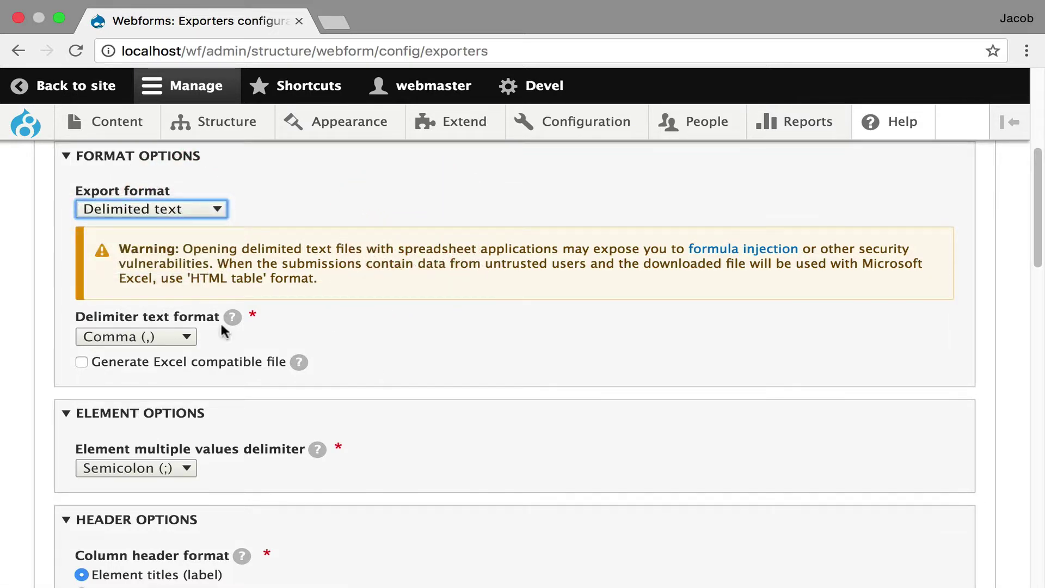
scroll(395, 337, down, 10)
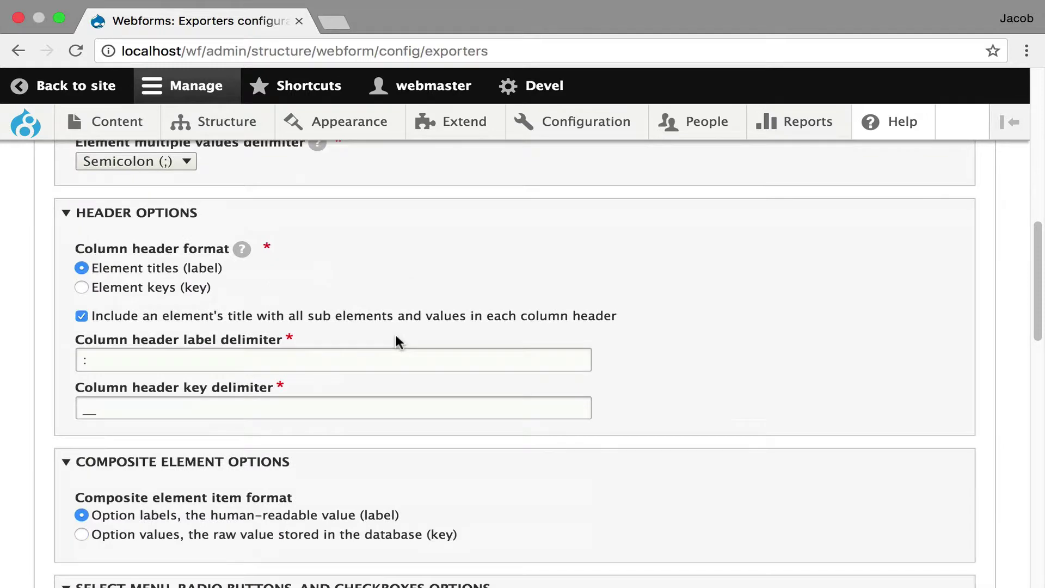
scroll(397, 338, down, 15)
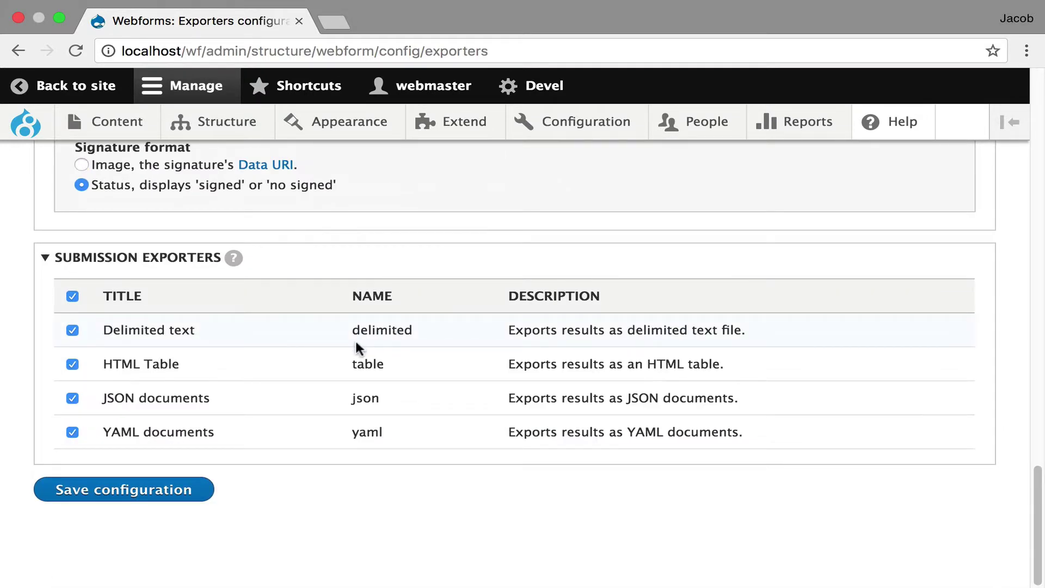
Open the Libraries configuration and examine the third-party library download instructions and the global CSS / JavaScript fields.
scroll(355, 339, up, 20)
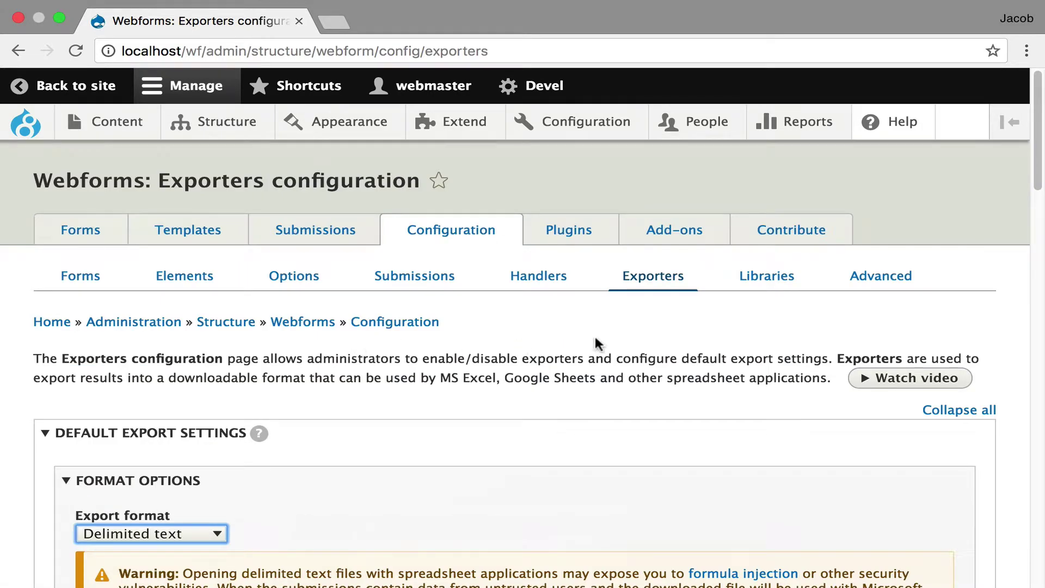
click(771, 284)
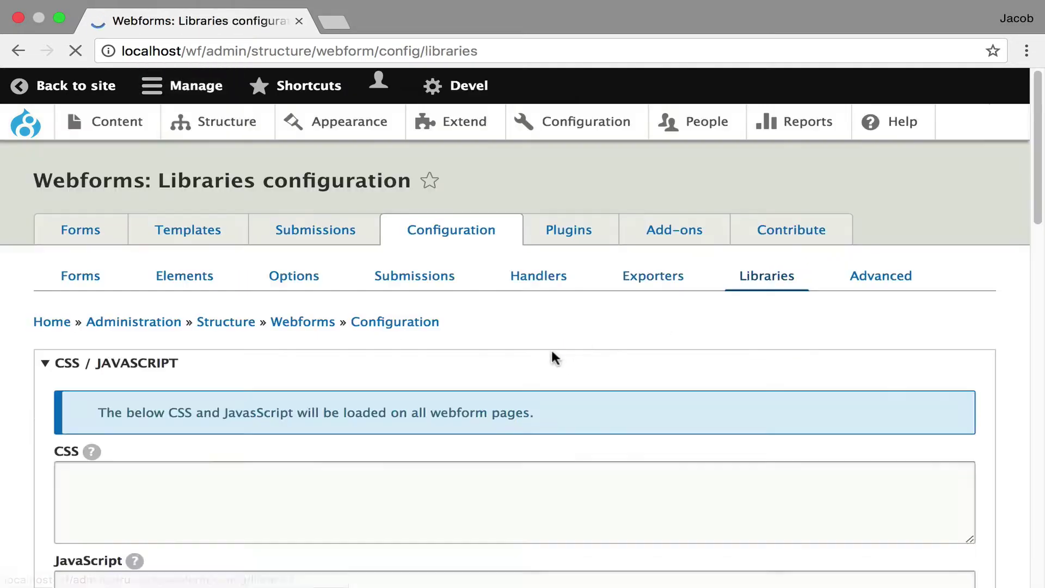
scroll(468, 351, down, 6)
scroll(452, 349, up, 3)
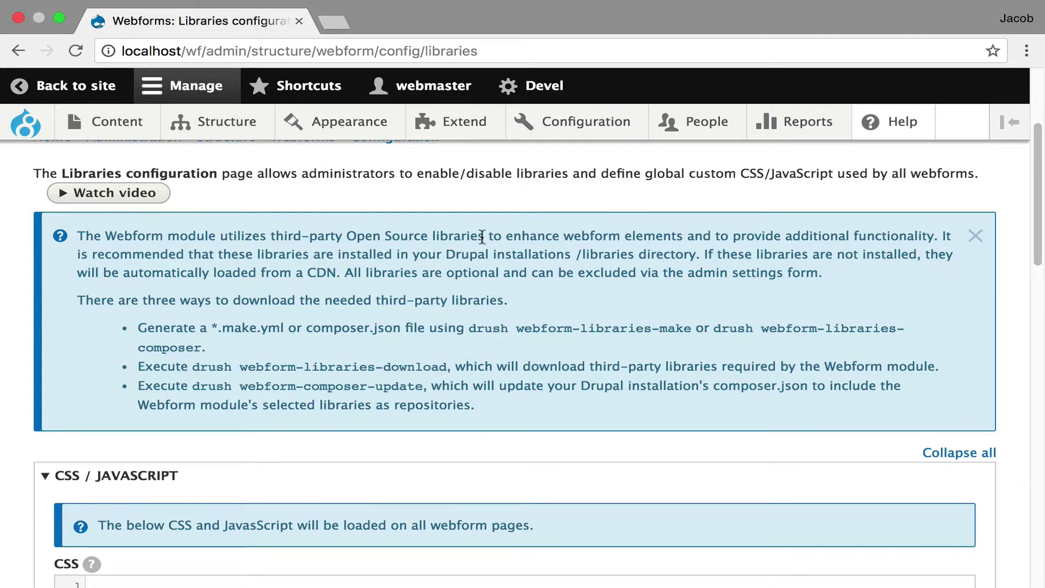
scroll(430, 337, down, 4)
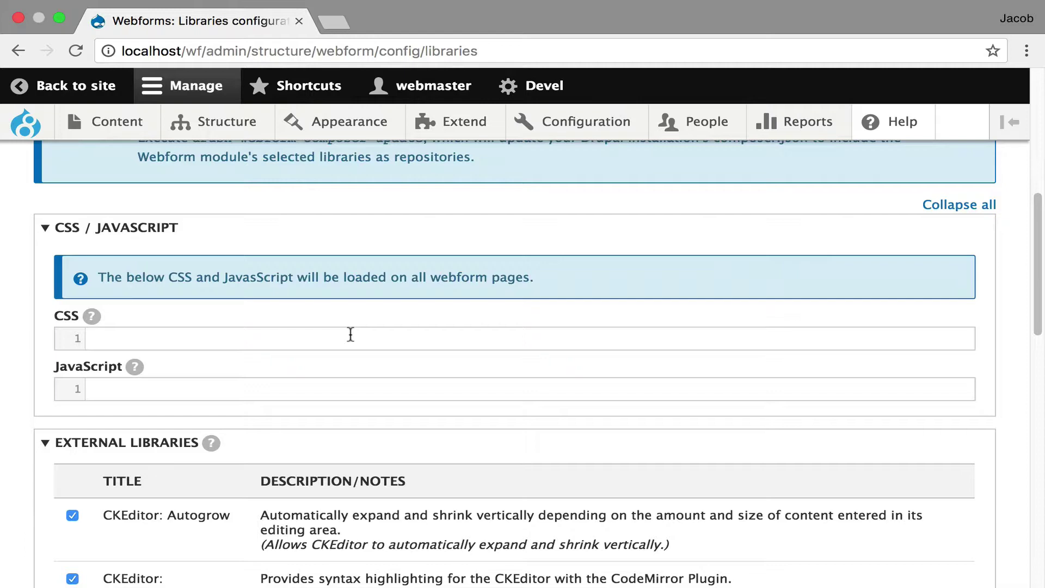
Look through the External Libraries list, reading each library's description and which libraries are enabled.
scroll(351, 334, down, 10)
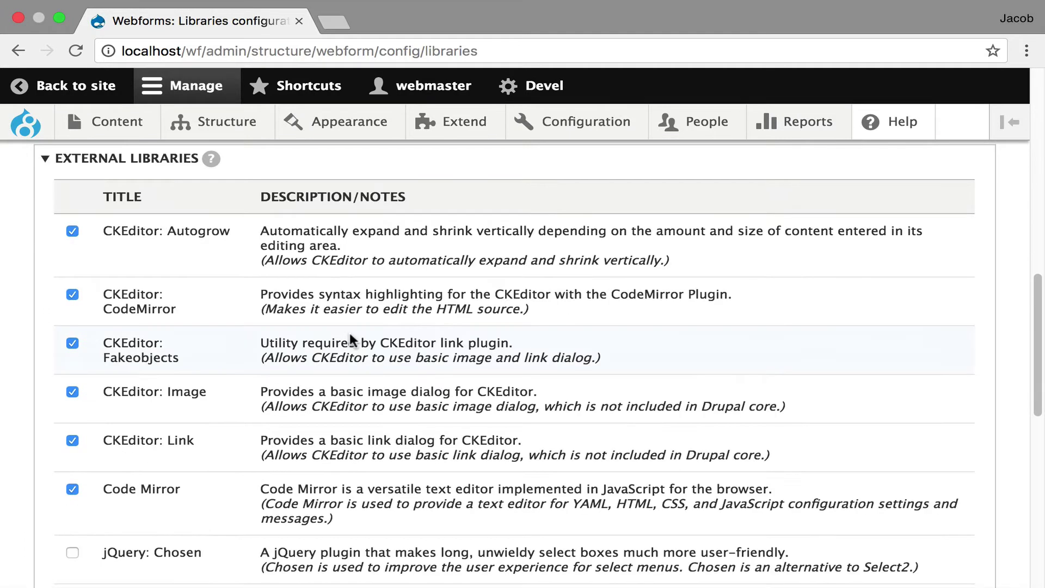
scroll(350, 337, down, 2)
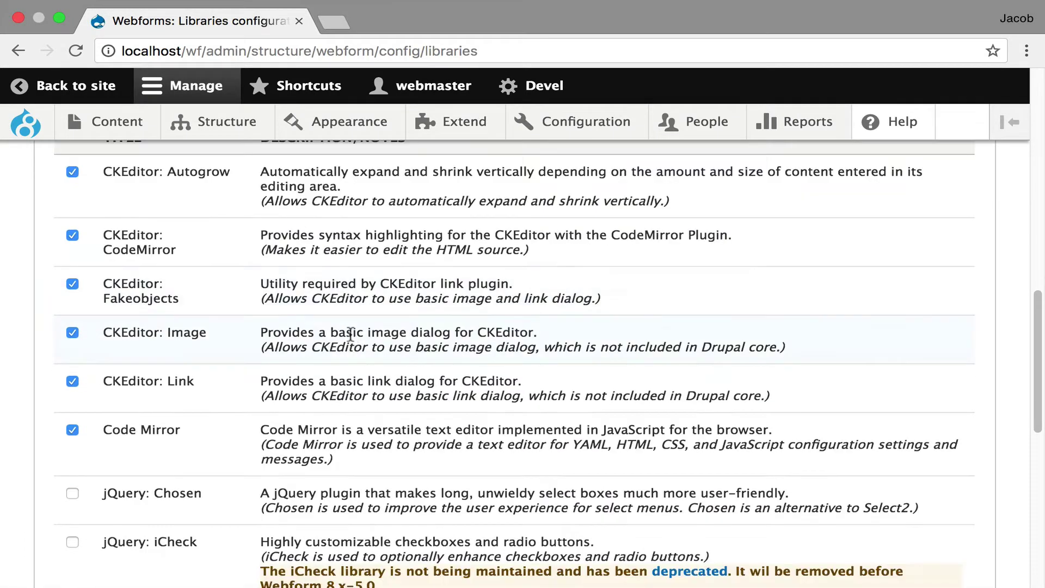
scroll(350, 334, down, 3)
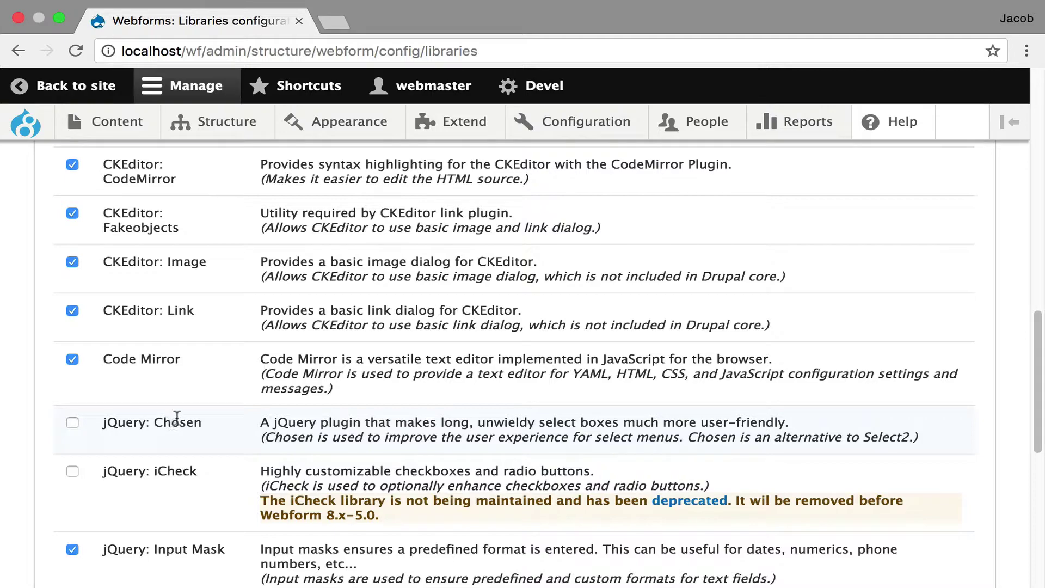
scroll(325, 403, down, 1)
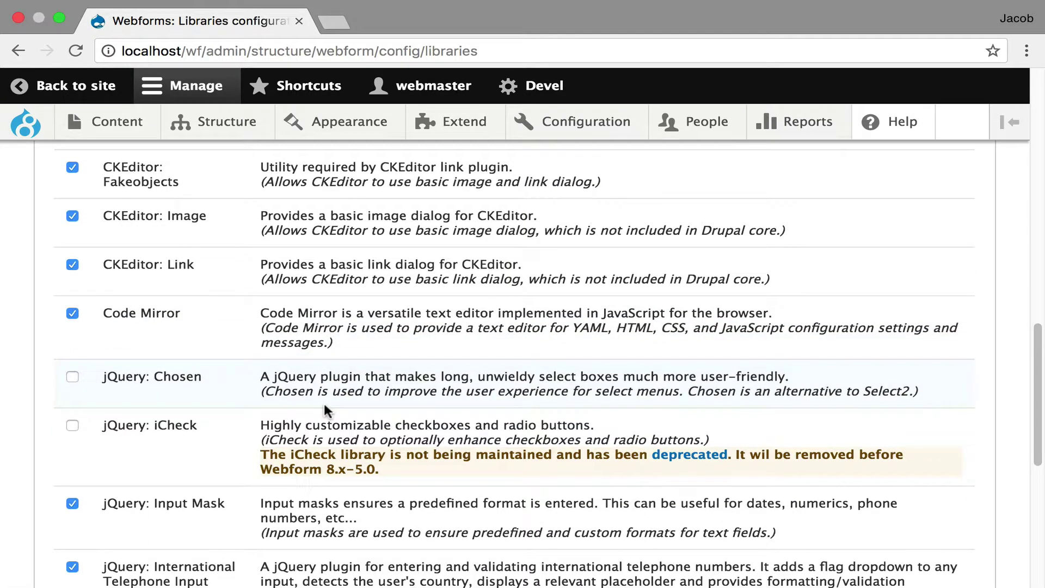
scroll(324, 406, down, 8)
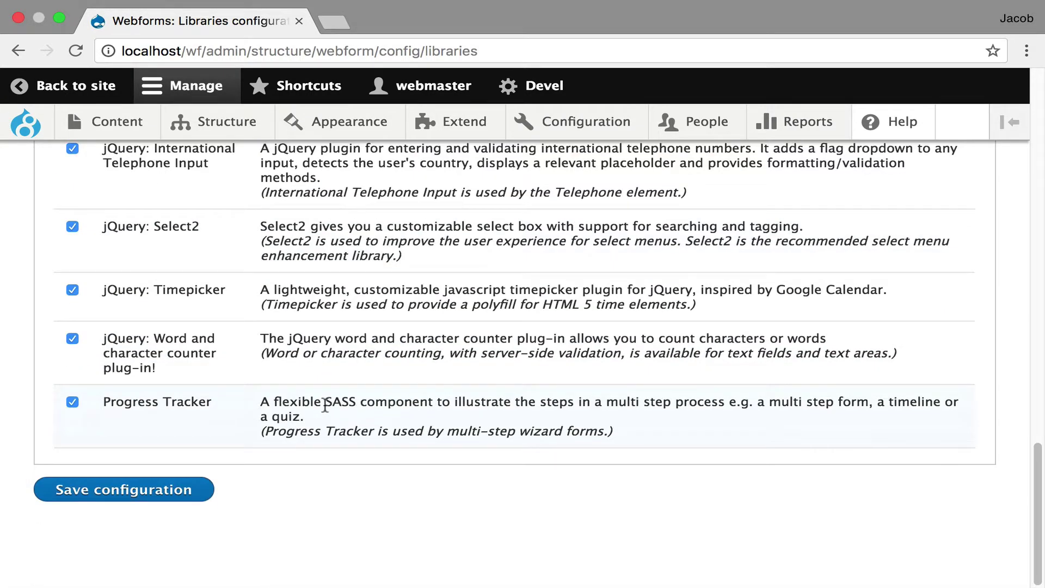
scroll(325, 405, up, 15)
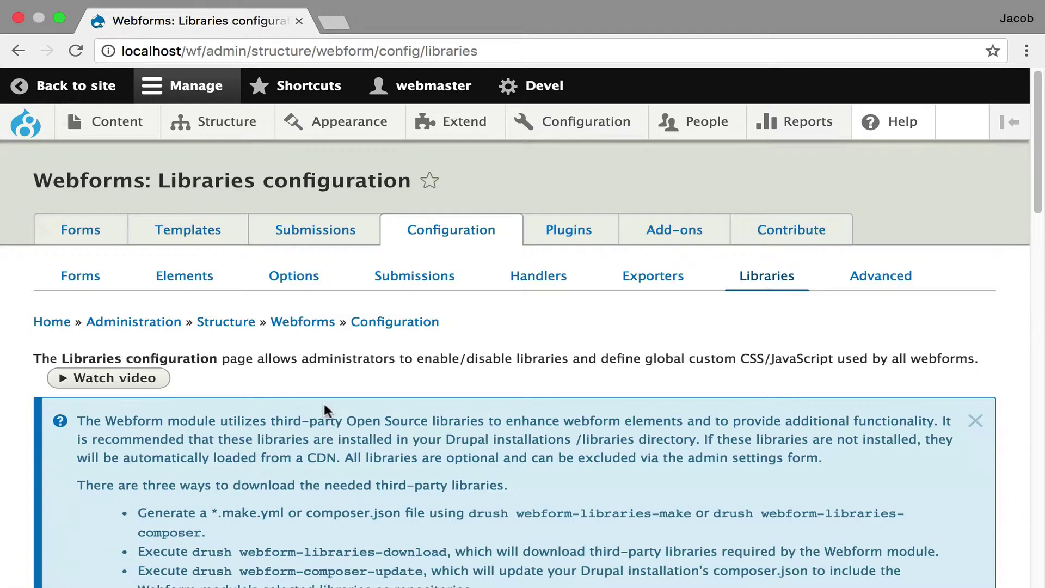
Open the Advanced configuration and examine the user interface settings, including the available Video display options.
click(897, 283)
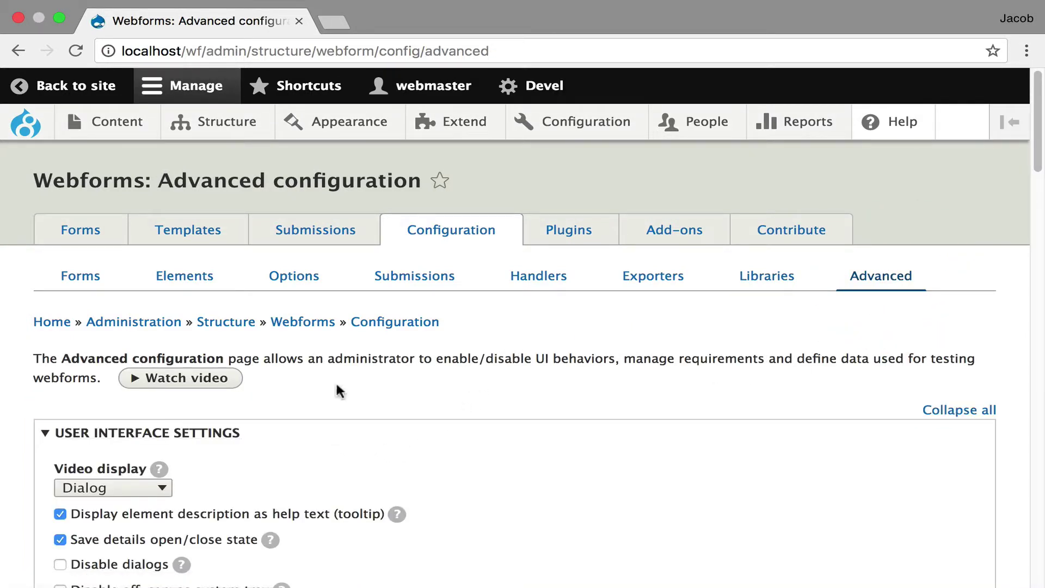
scroll(336, 390, down, 3)
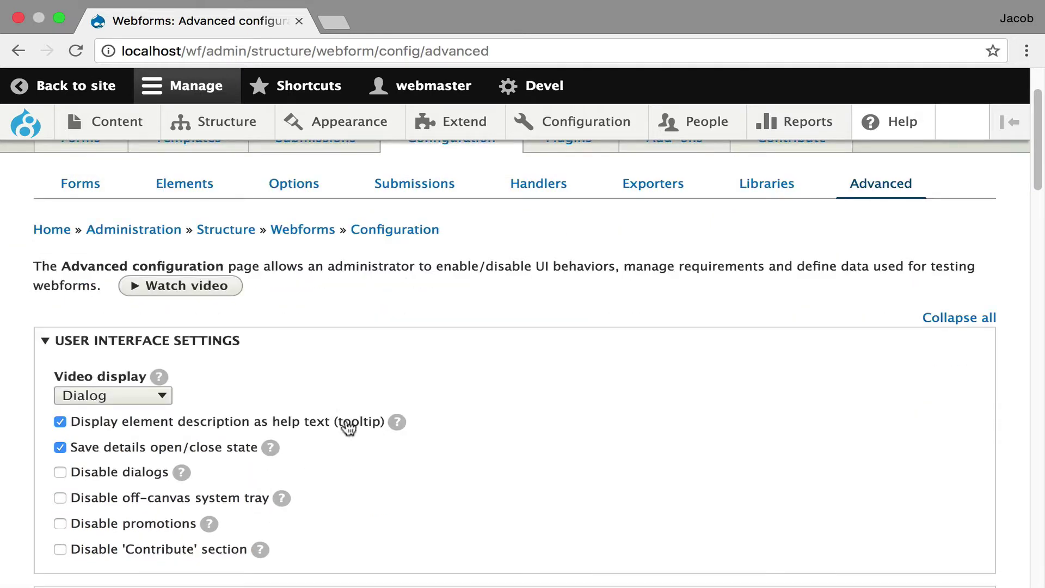
click(132, 401)
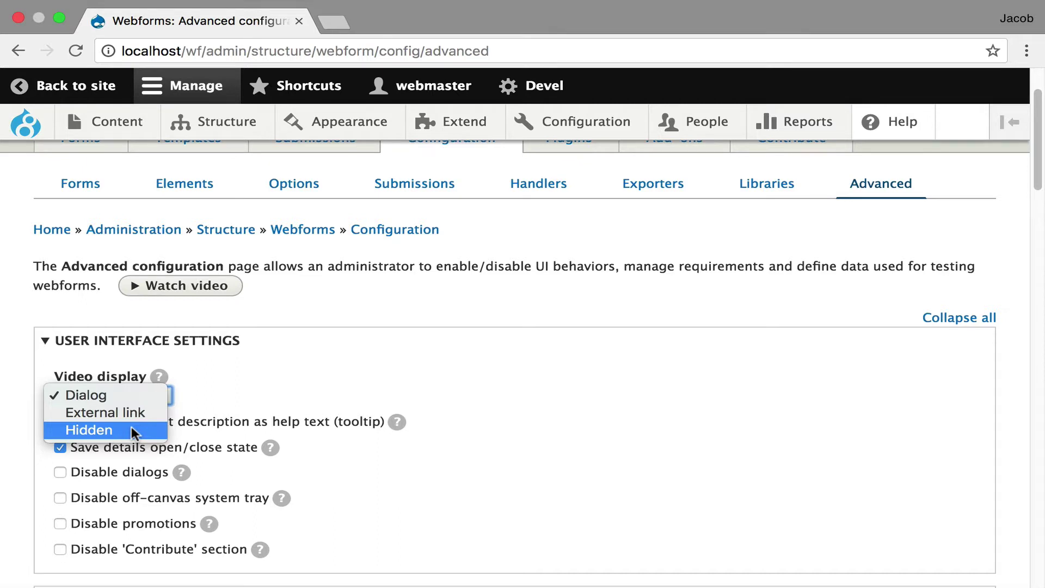
click(435, 329)
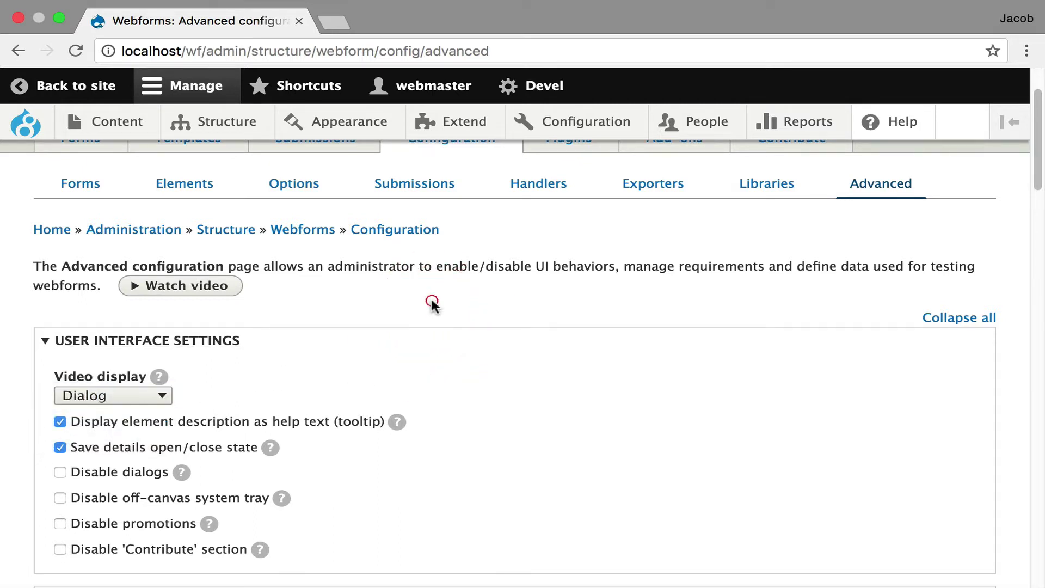
scroll(313, 351, down, 2)
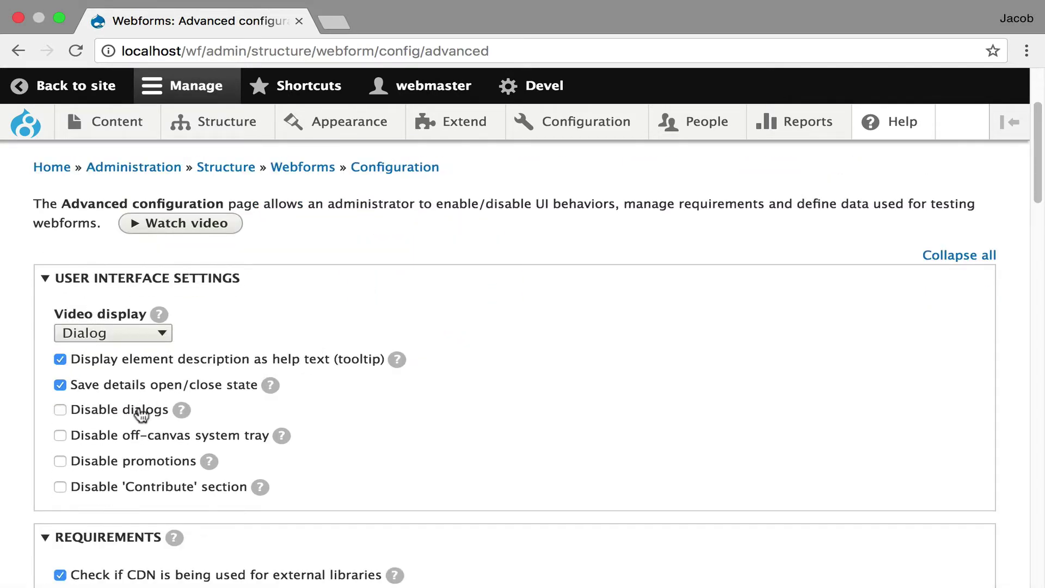
Examine the Requirements checks for CDN libraries, Bootstrap integration and SPAM protection.
scroll(566, 403, down, 3)
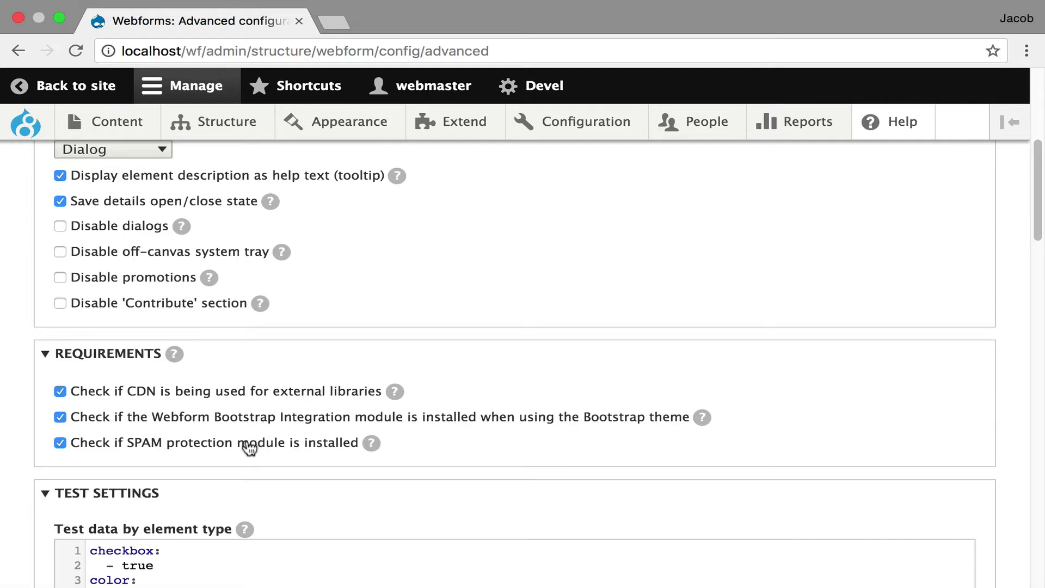
scroll(246, 443, down, 1)
scroll(246, 442, down, 3)
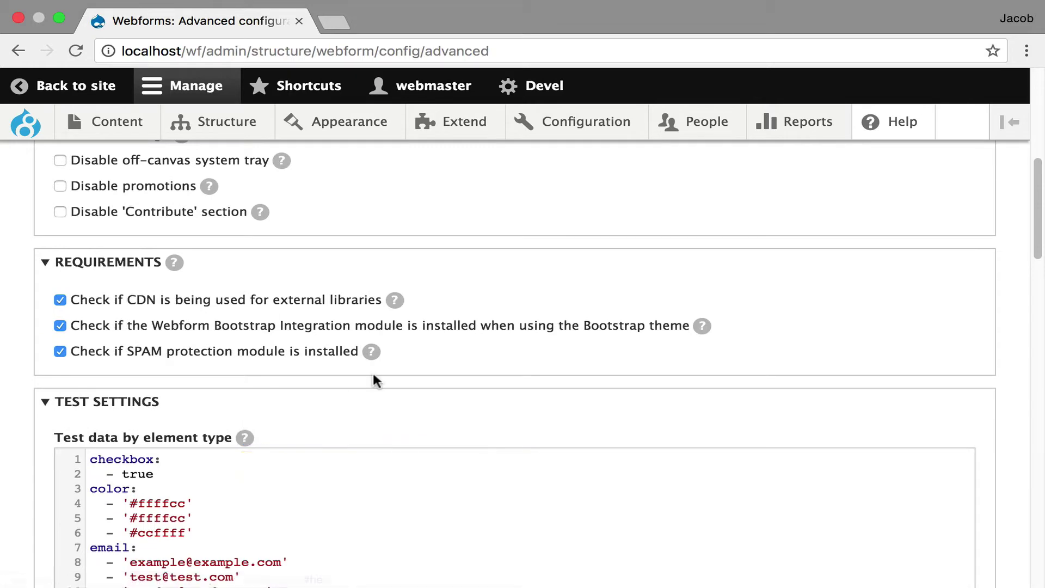
Examine the test data by element type and by element key, highlighting the first_name and last_name entries.
scroll(351, 406, down, 1)
scroll(351, 406, down, 4)
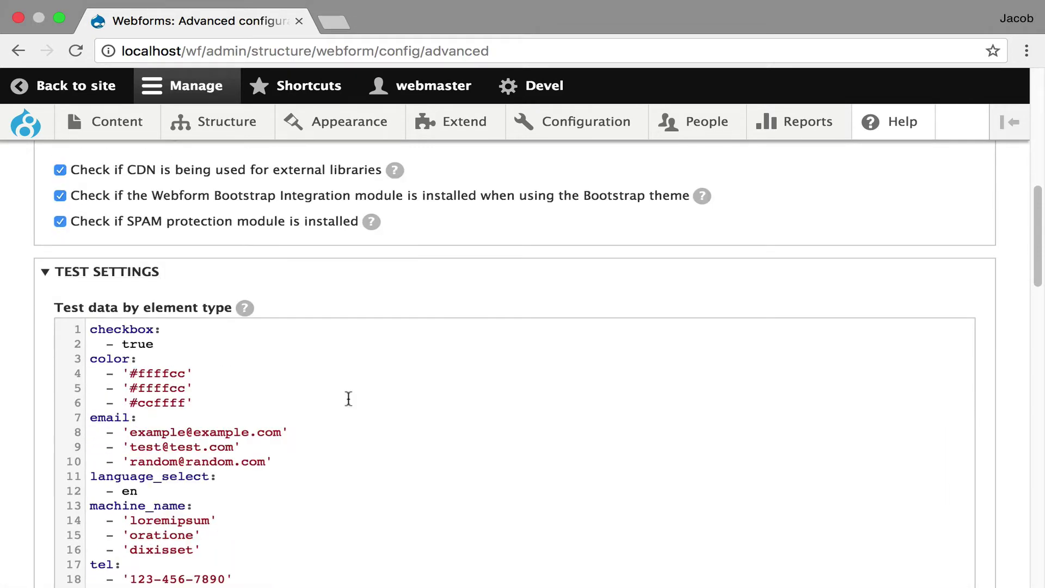
scroll(348, 399, down, 12)
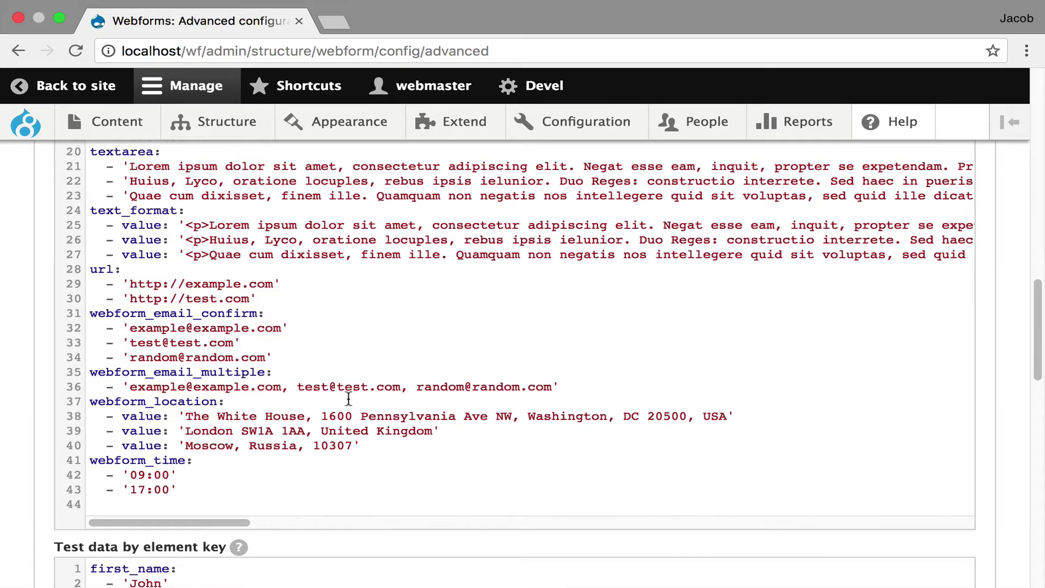
scroll(348, 399, up, 11)
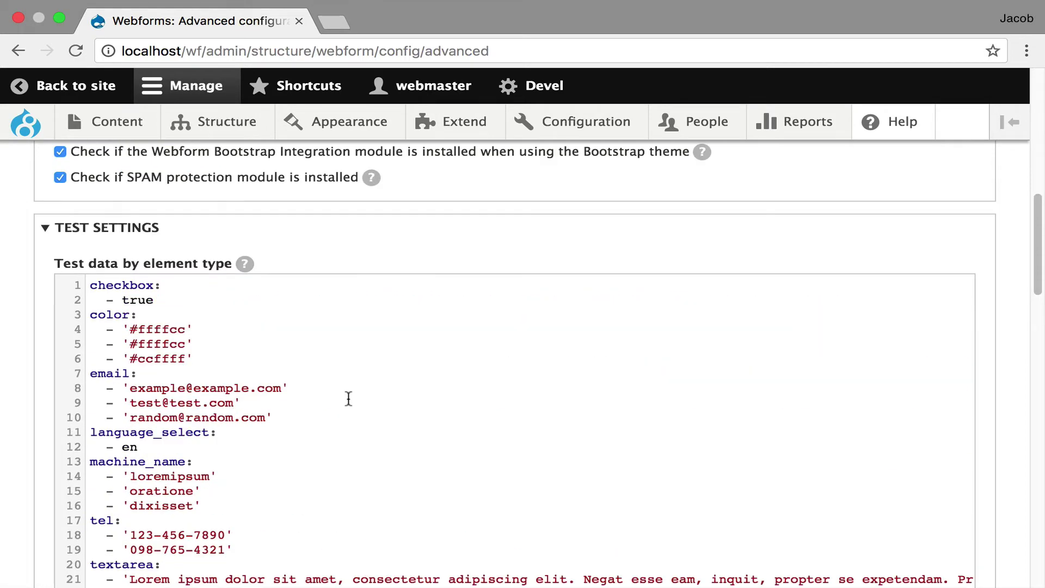
scroll(349, 399, down, 12)
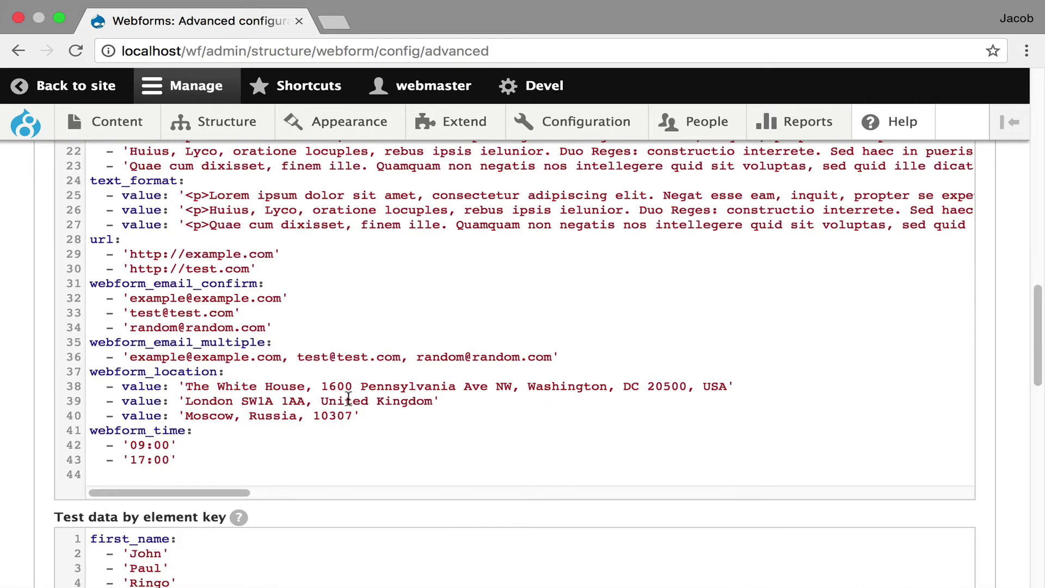
scroll(348, 397, down, 8)
drag(210, 375, 105, 197)
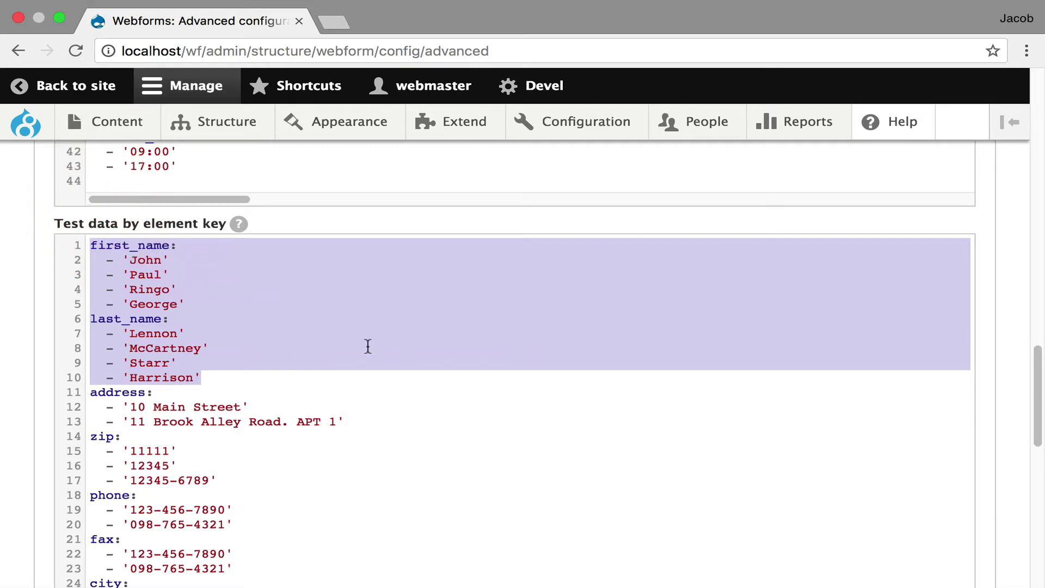
Review the batch settings and the Logging and Errors options of the Advanced configuration.
scroll(368, 347, down, 10)
scroll(368, 346, down, 8)
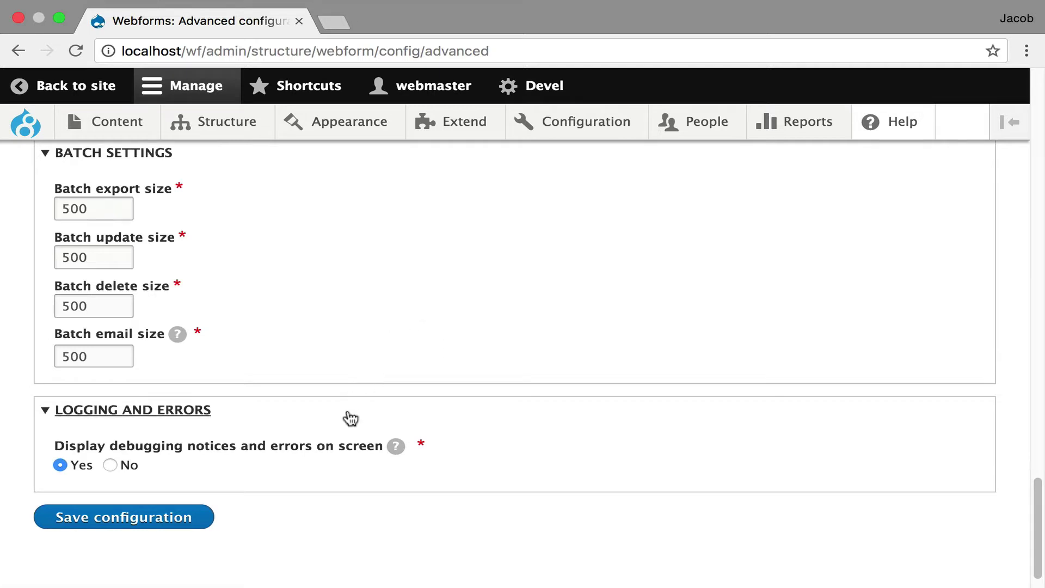
scroll(434, 342, up, 20)
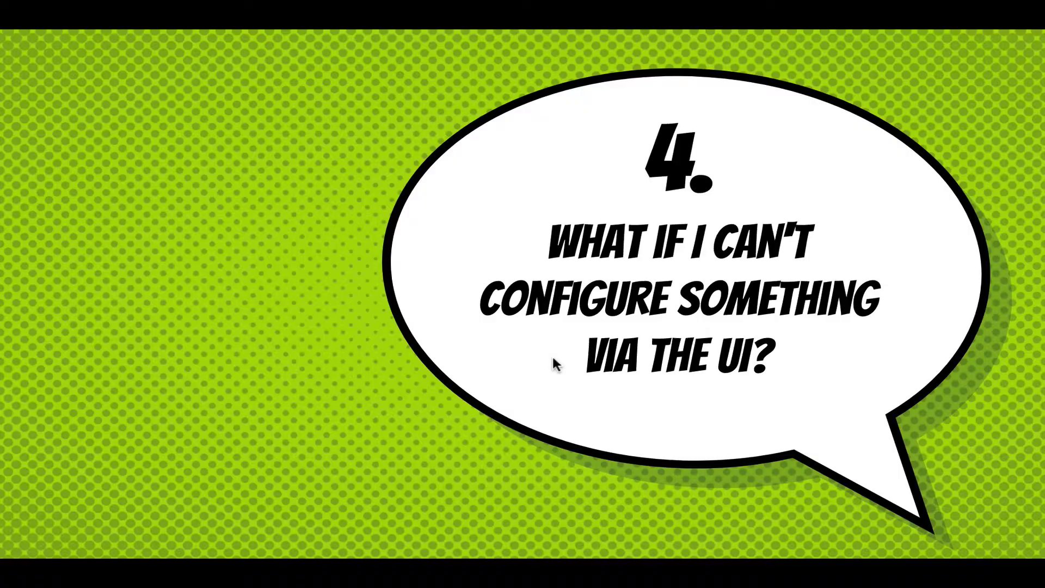
click(553, 358)
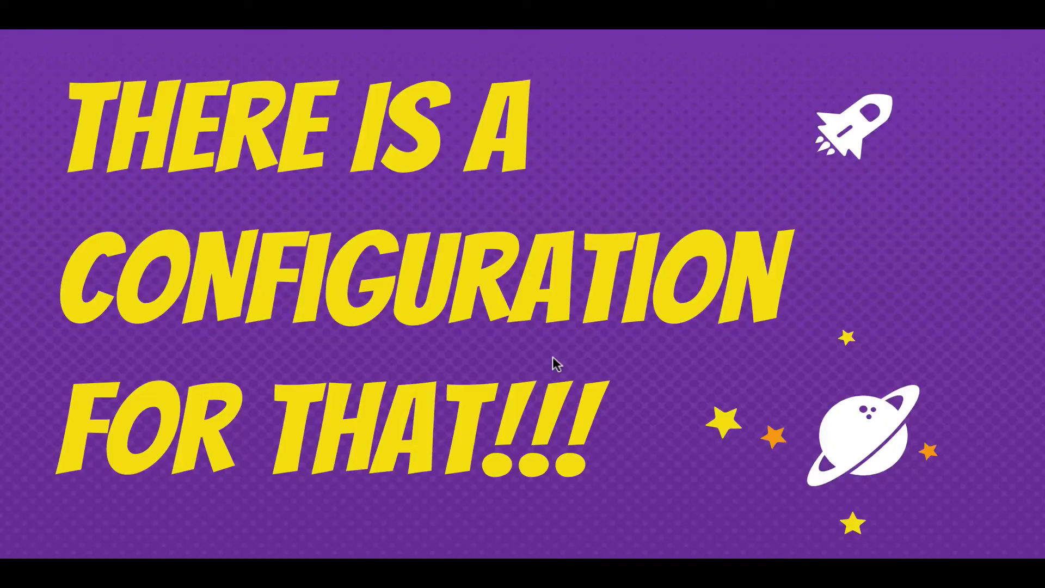